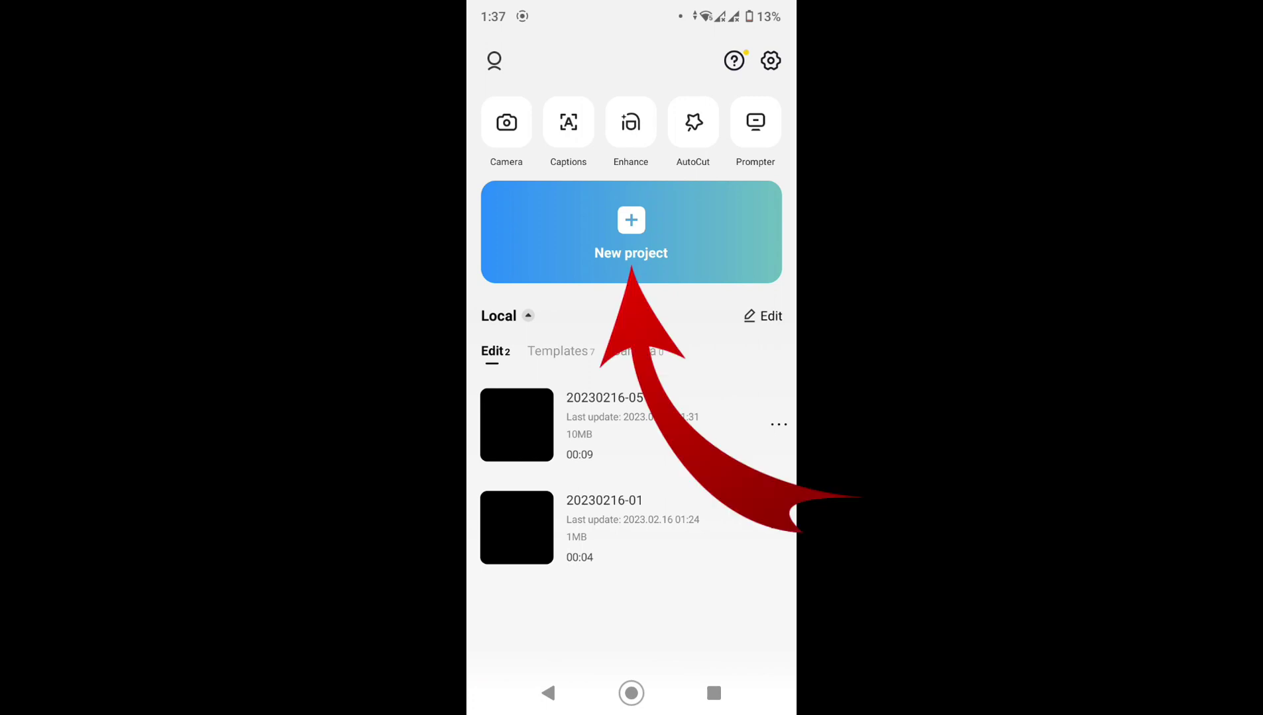
Start a new project and add the 6-second clip from Albums to the editor.
{"action": "left_click", "coordinate": [673, 264]}
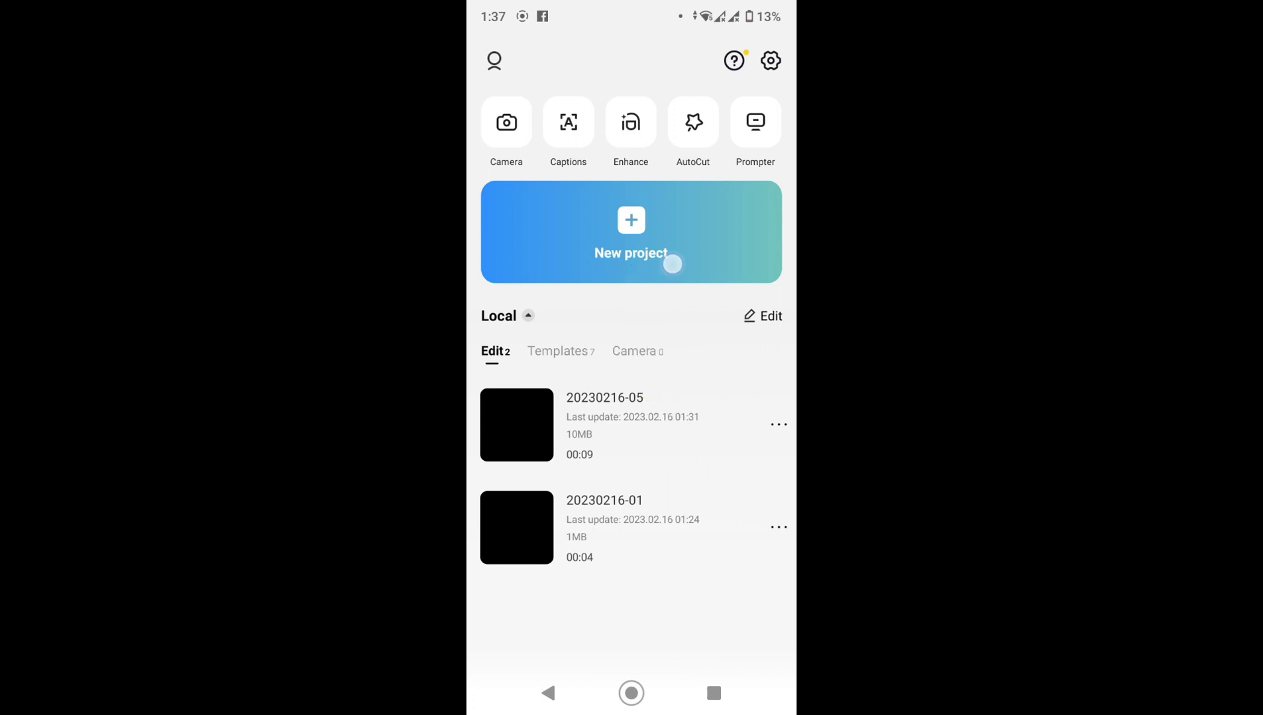
{"action": "left_click", "coordinate": [633, 182]}
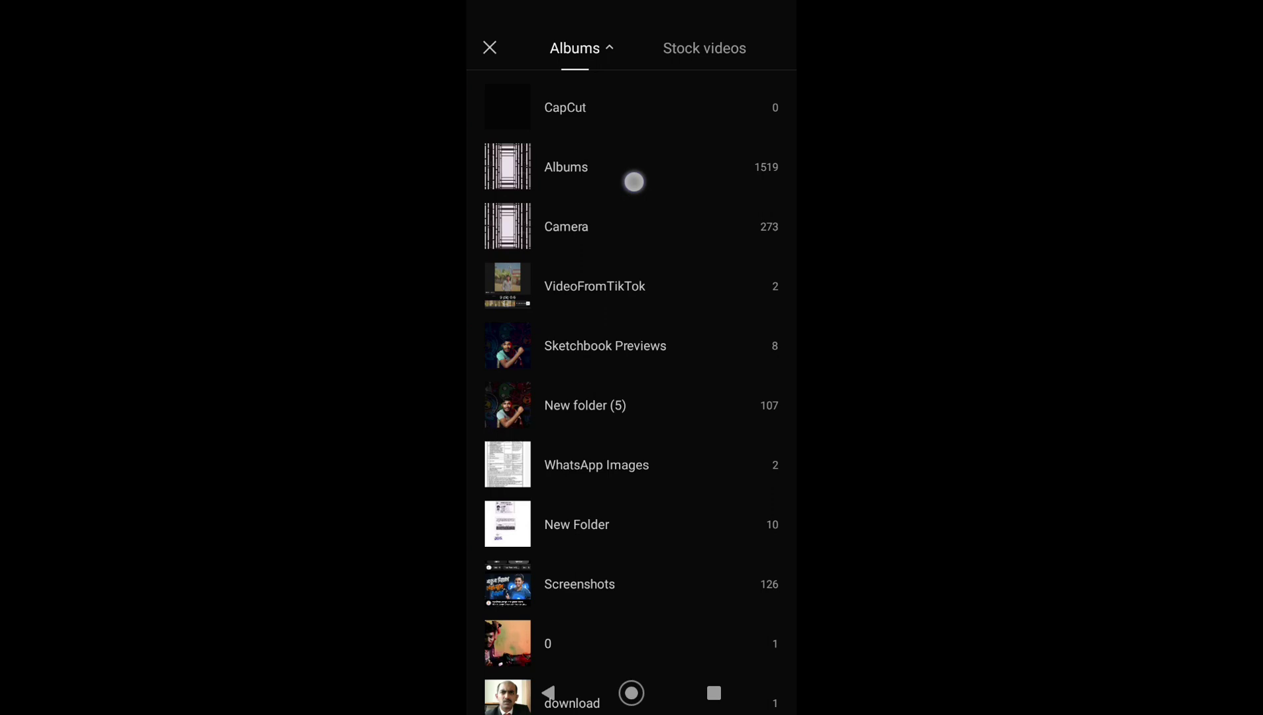
{"action": "left_click_drag", "start_coordinate": [721, 564], "coordinate": [645, 575]}
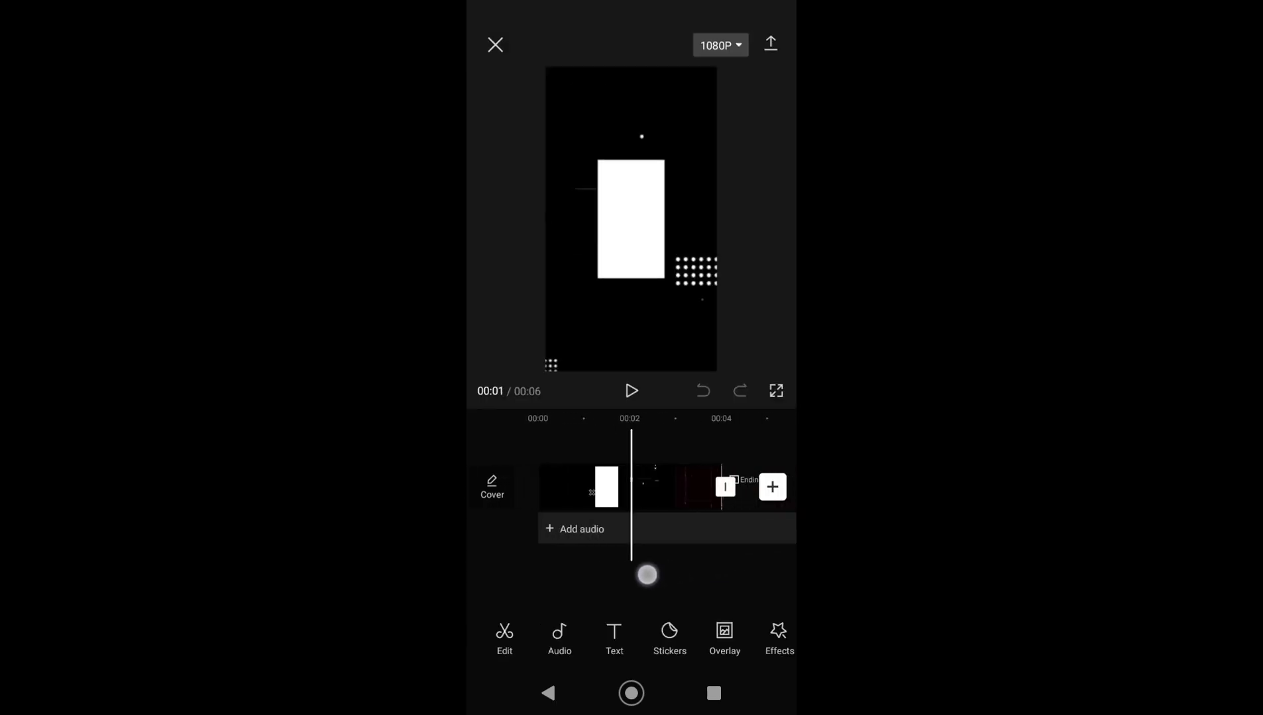
Delete the default CapCut ending clip so the project runs 4 seconds.
{"action": "left_click_drag", "start_coordinate": [730, 569], "coordinate": [742, 578]}
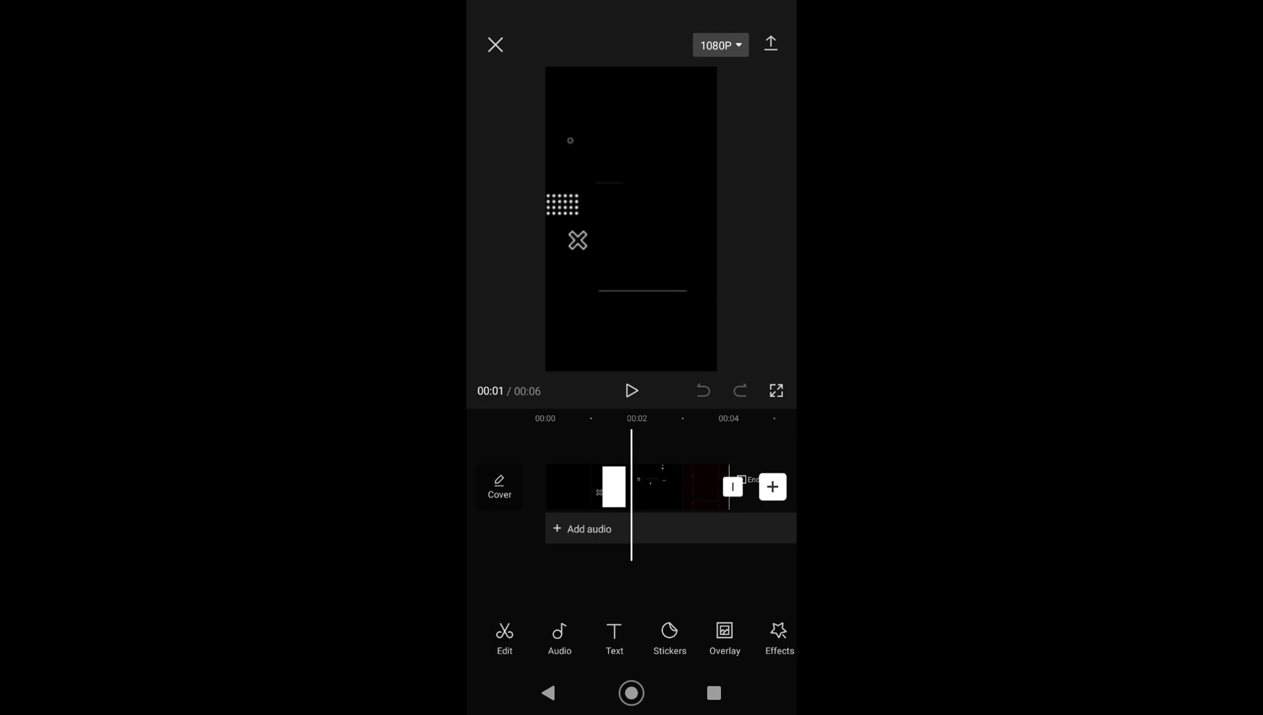
{"action": "left_click", "coordinate": [734, 560]}
{"action": "left_click_drag", "start_coordinate": [734, 560], "coordinate": [642, 571]}
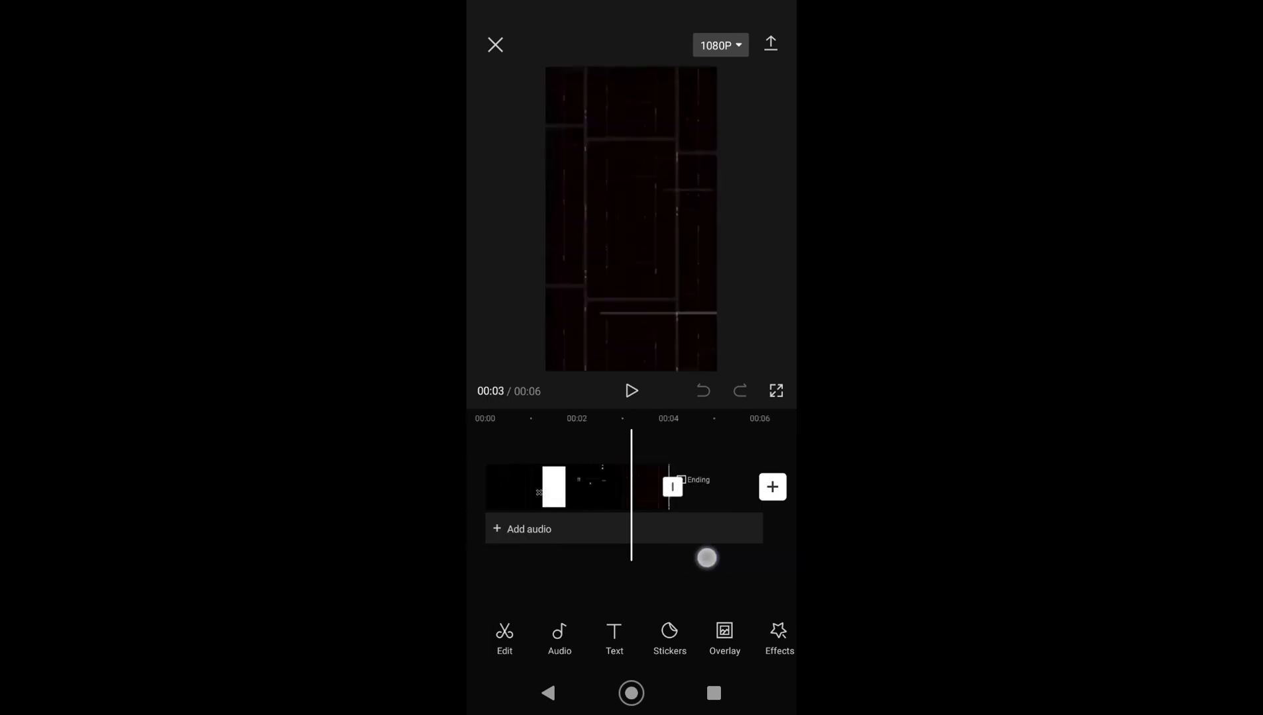
{"action": "mouse_move", "coordinate": [710, 546]}
{"action": "left_mouse_down"}
{"action": "mouse_move", "coordinate": [652, 552]}
{"action": "mouse_move", "coordinate": [667, 555]}
{"action": "left_mouse_up"}
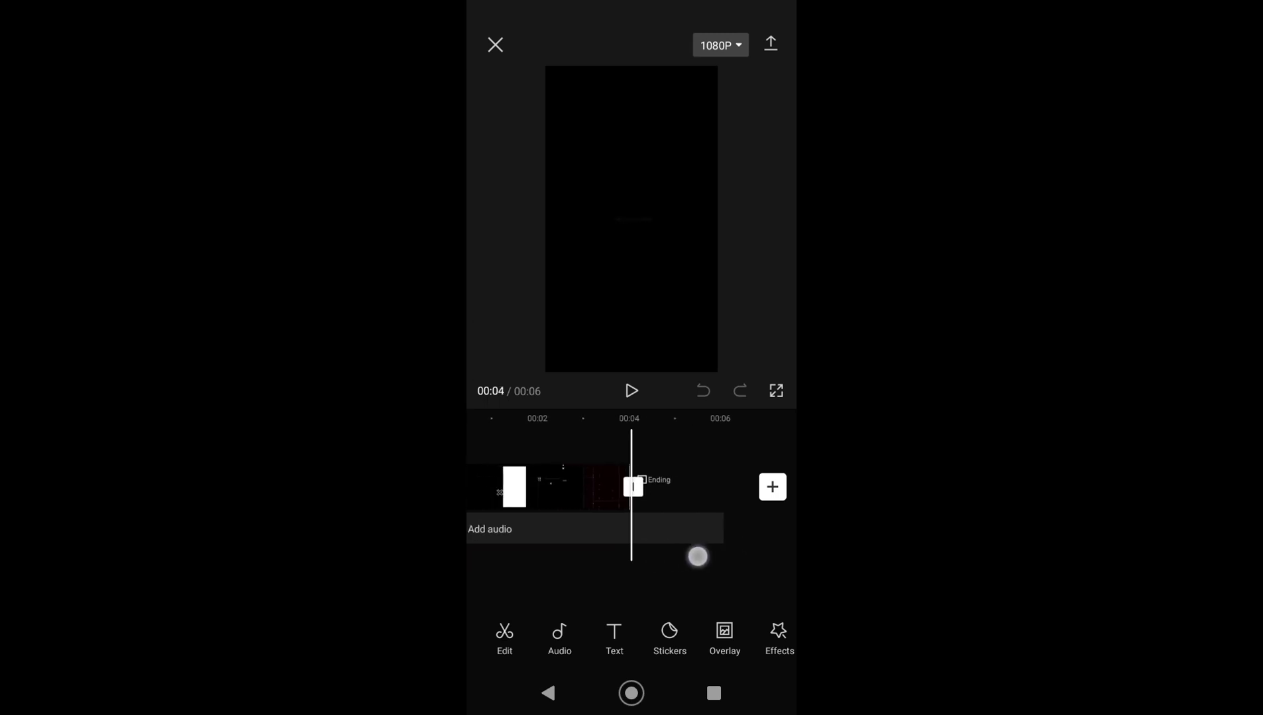
{"action": "left_click", "coordinate": [643, 473]}
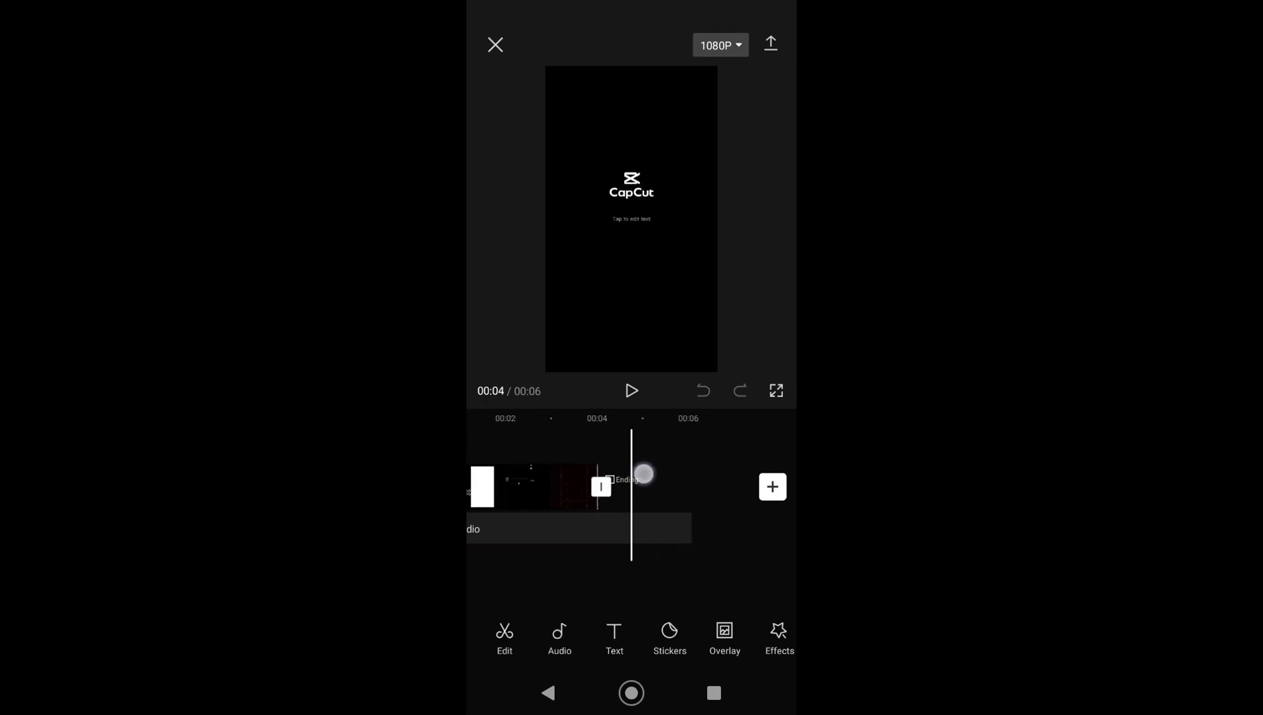
{"action": "mouse_move", "coordinate": [668, 566]}
{"action": "left_mouse_down"}
{"action": "mouse_move", "coordinate": [691, 581]}
{"action": "mouse_move", "coordinate": [638, 582]}
{"action": "left_mouse_up"}
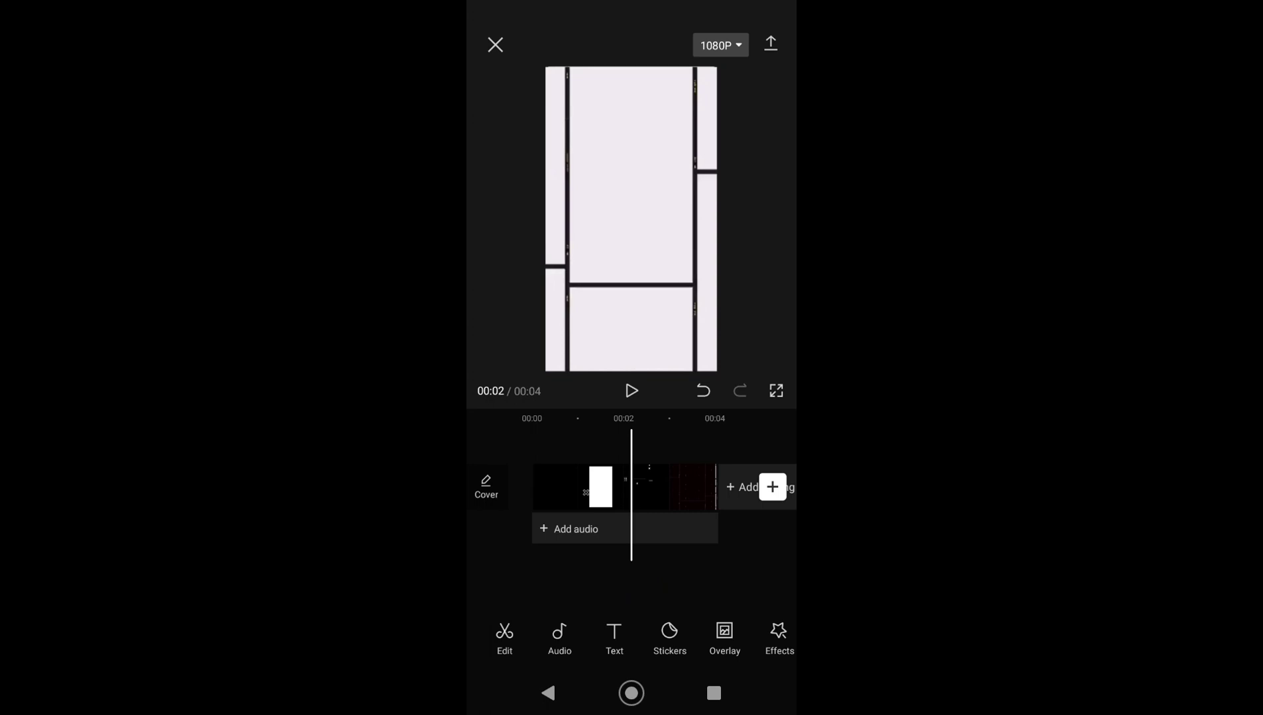
Change the project format to the 16:9 widescreen aspect ratio.
{"action": "left_click", "coordinate": [761, 638]}
{"action": "left_click_drag", "start_coordinate": [761, 637], "coordinate": [566, 654]}
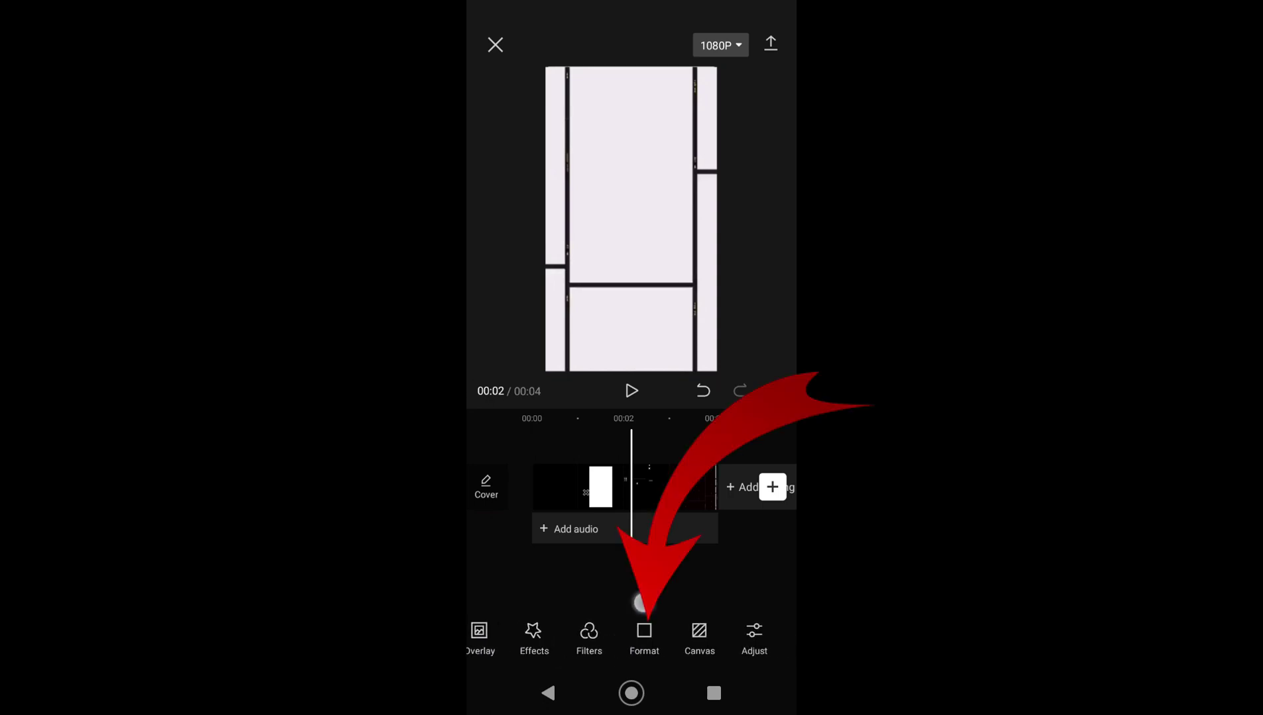
{"action": "left_click", "coordinate": [641, 639]}
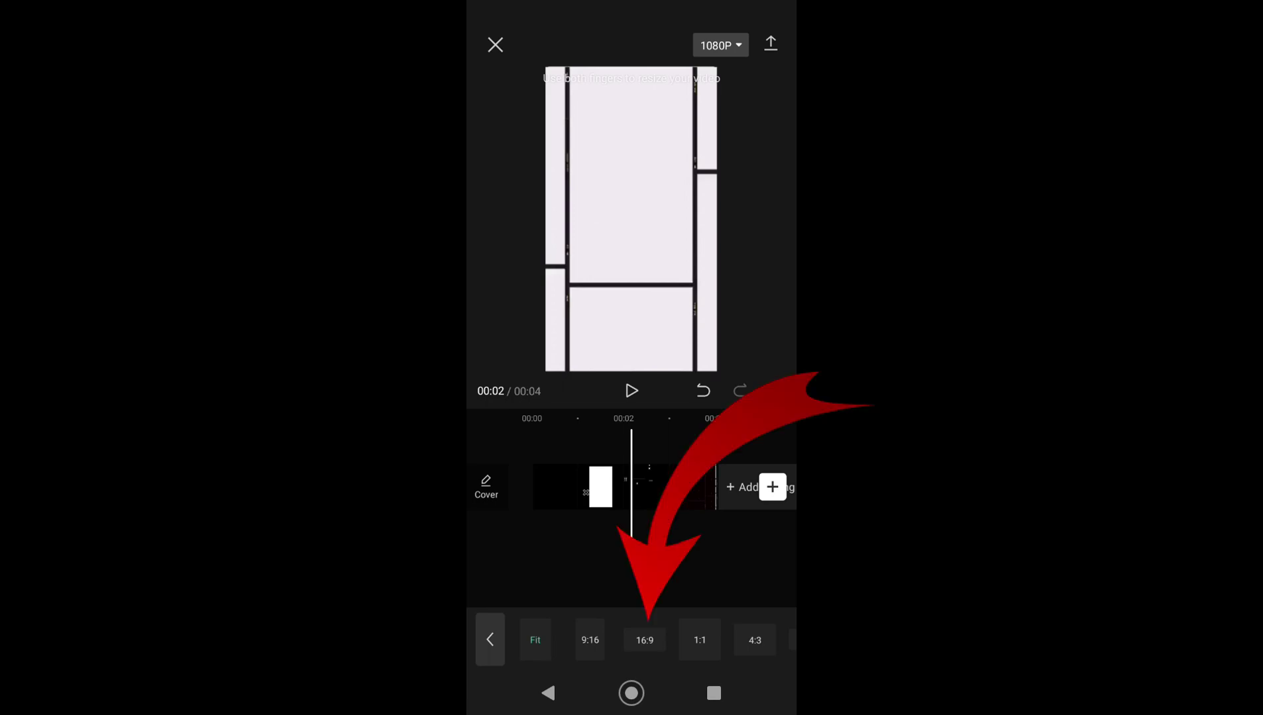
{"action": "left_click", "coordinate": [650, 641]}
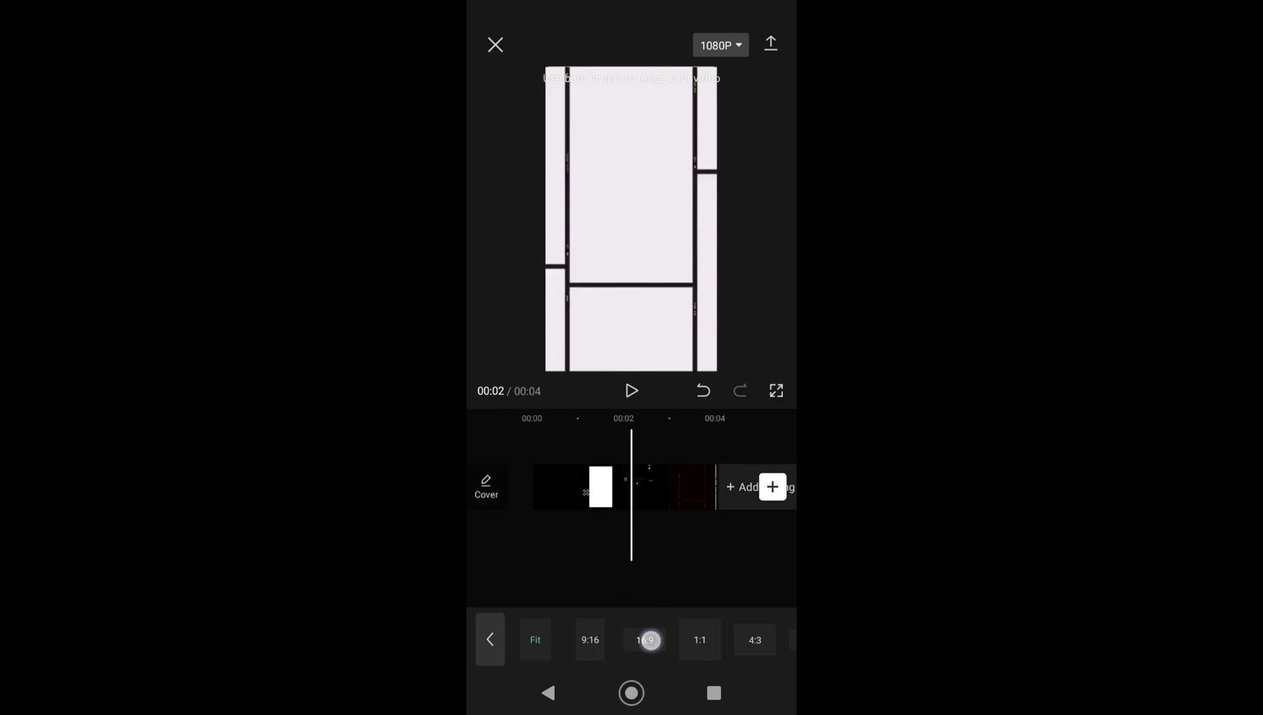
{"action": "left_click", "coordinate": [650, 640]}
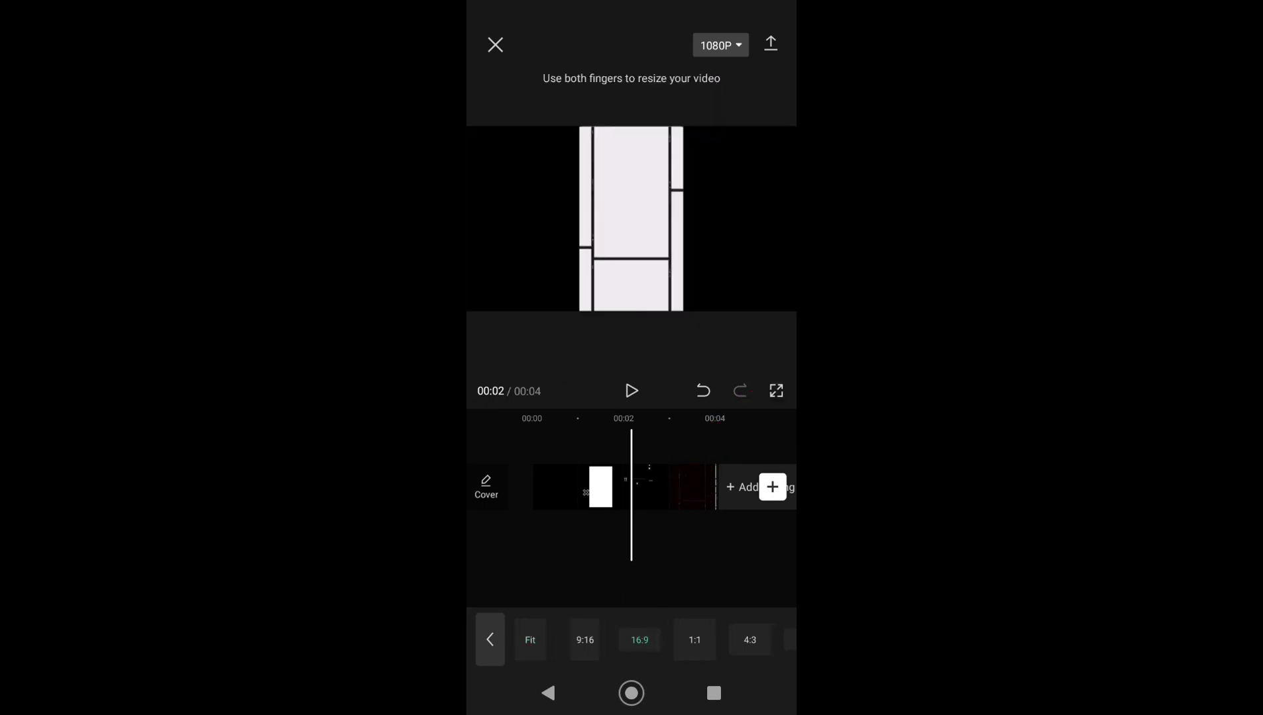
{"action": "left_click", "coordinate": [490, 640]}
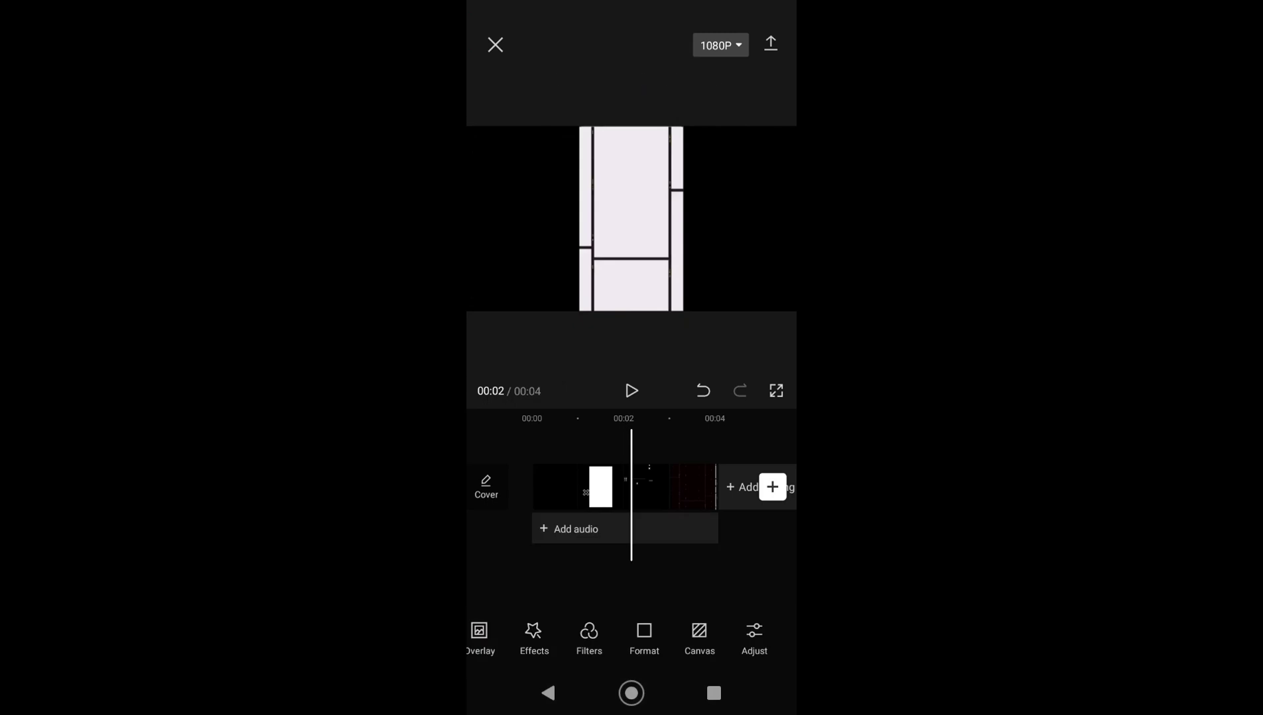
Rotate the clip a quarter turn so it displays in landscape, then deselect it.
{"action": "left_click", "coordinate": [663, 487]}
{"action": "mouse_move", "coordinate": [728, 639]}
{"action": "left_mouse_down"}
{"action": "mouse_move", "coordinate": [662, 643]}
{"action": "mouse_move", "coordinate": [573, 676]}
{"action": "left_mouse_up"}
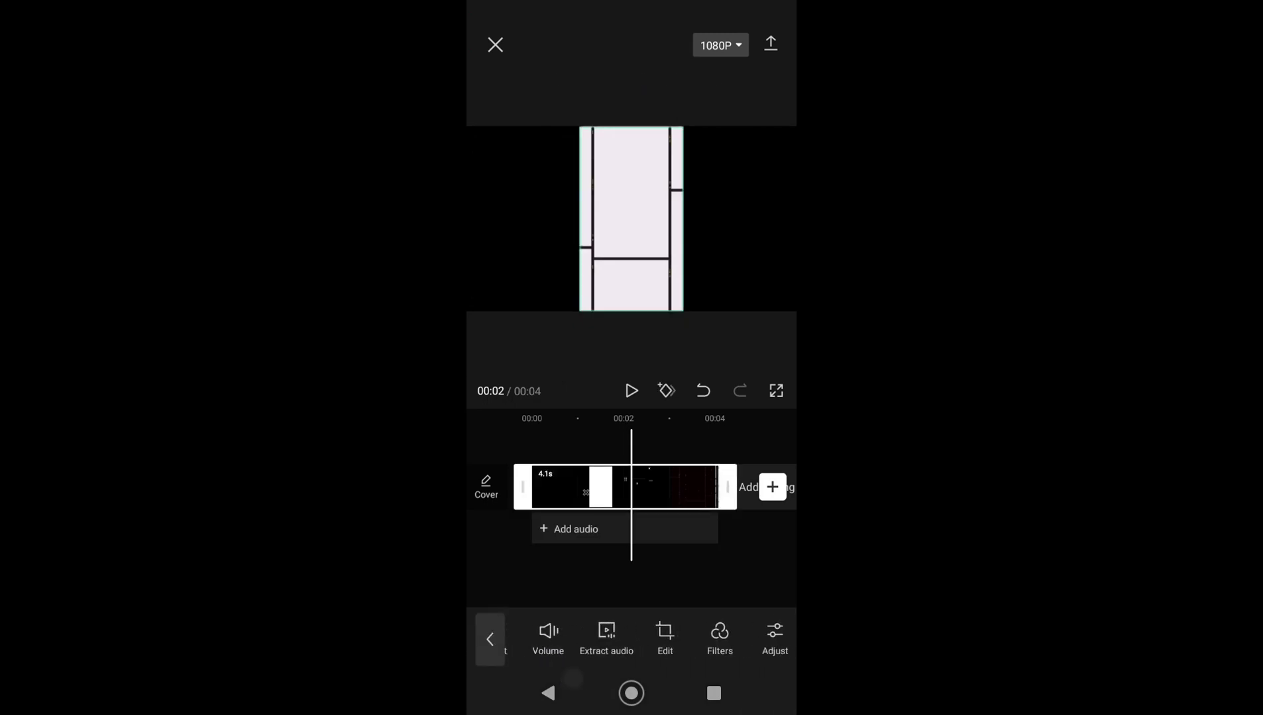
{"action": "left_click", "coordinate": [639, 639]}
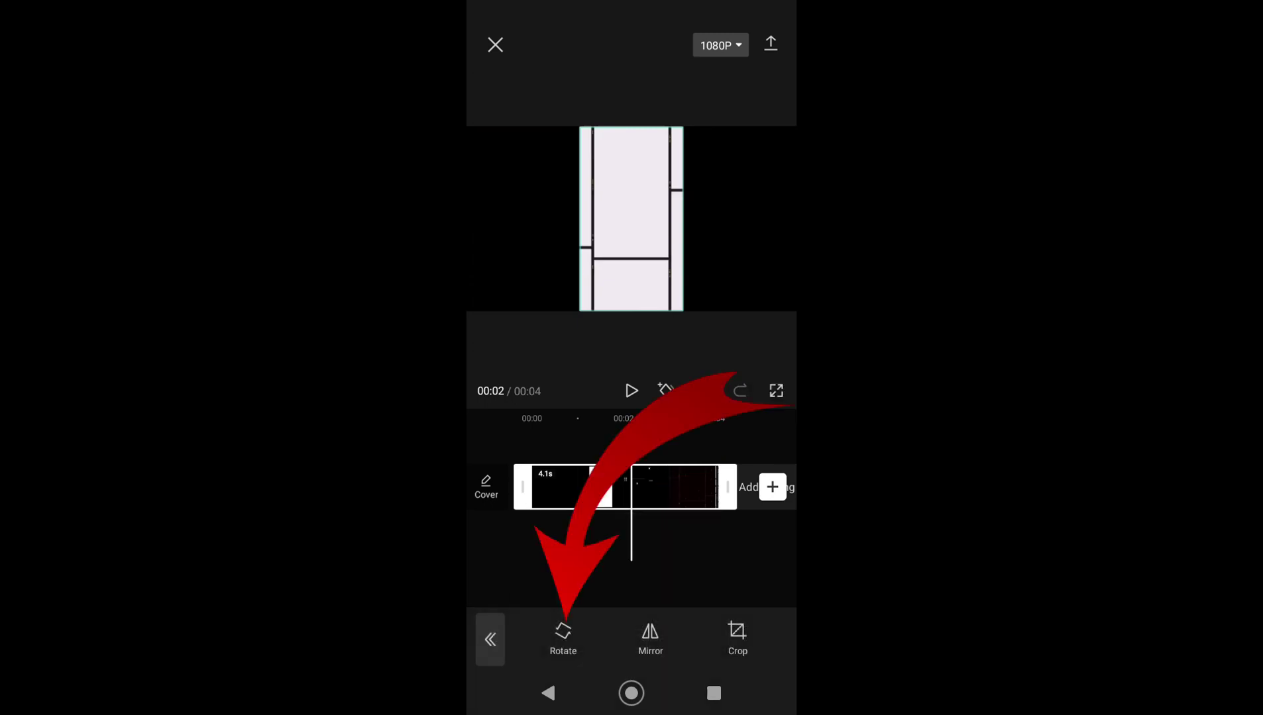
{"action": "left_click", "coordinate": [563, 638]}
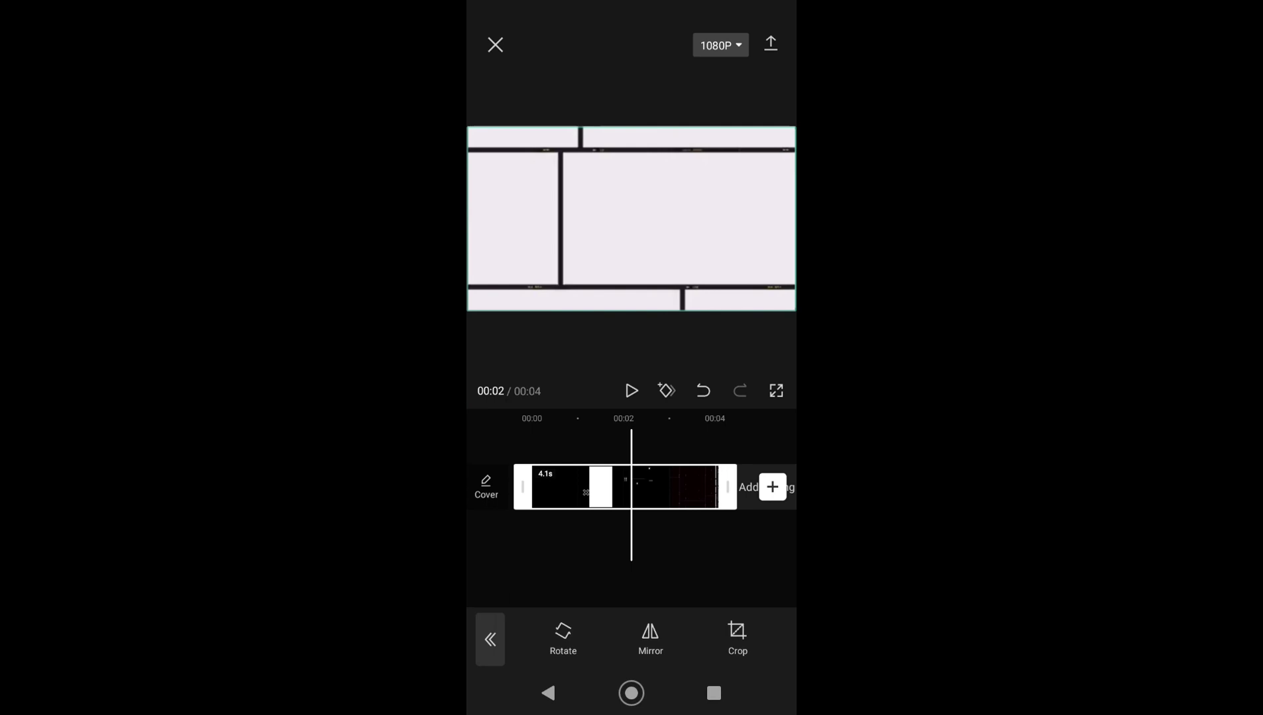
{"action": "left_click", "coordinate": [735, 539]}
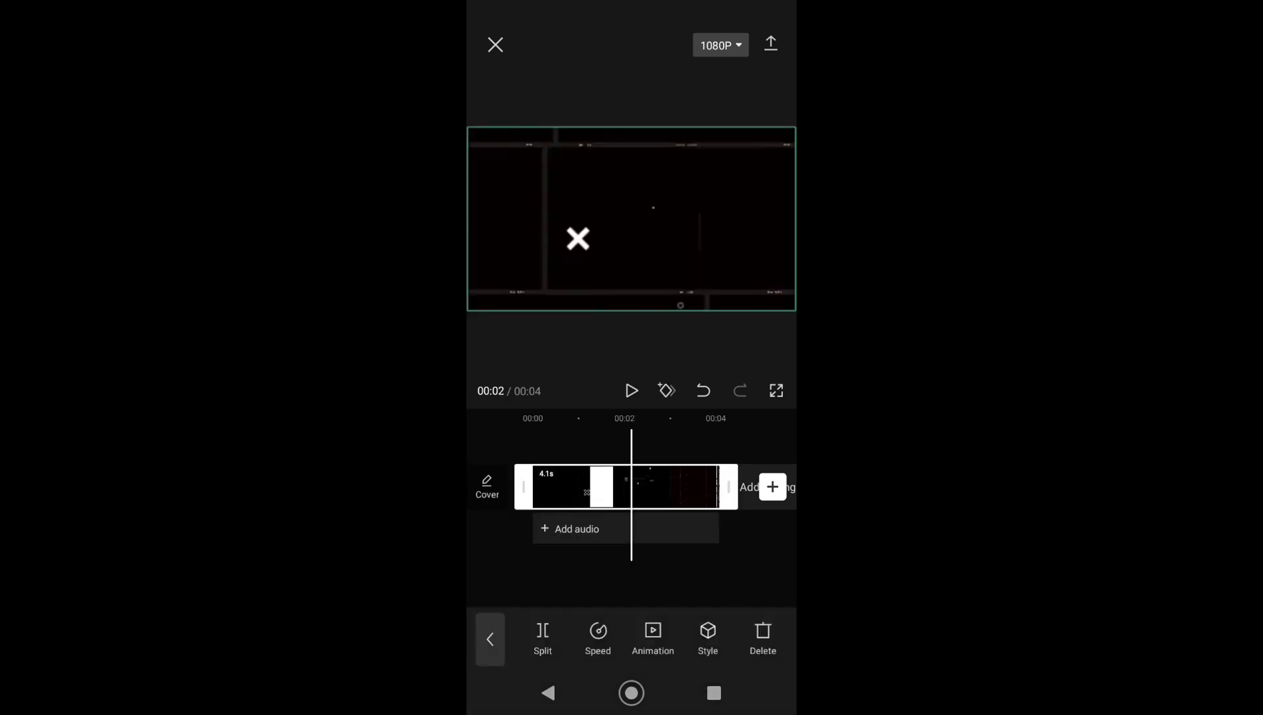
{"action": "left_click_drag", "start_coordinate": [692, 575], "coordinate": [603, 575]}
{"action": "left_click", "coordinate": [691, 557]}
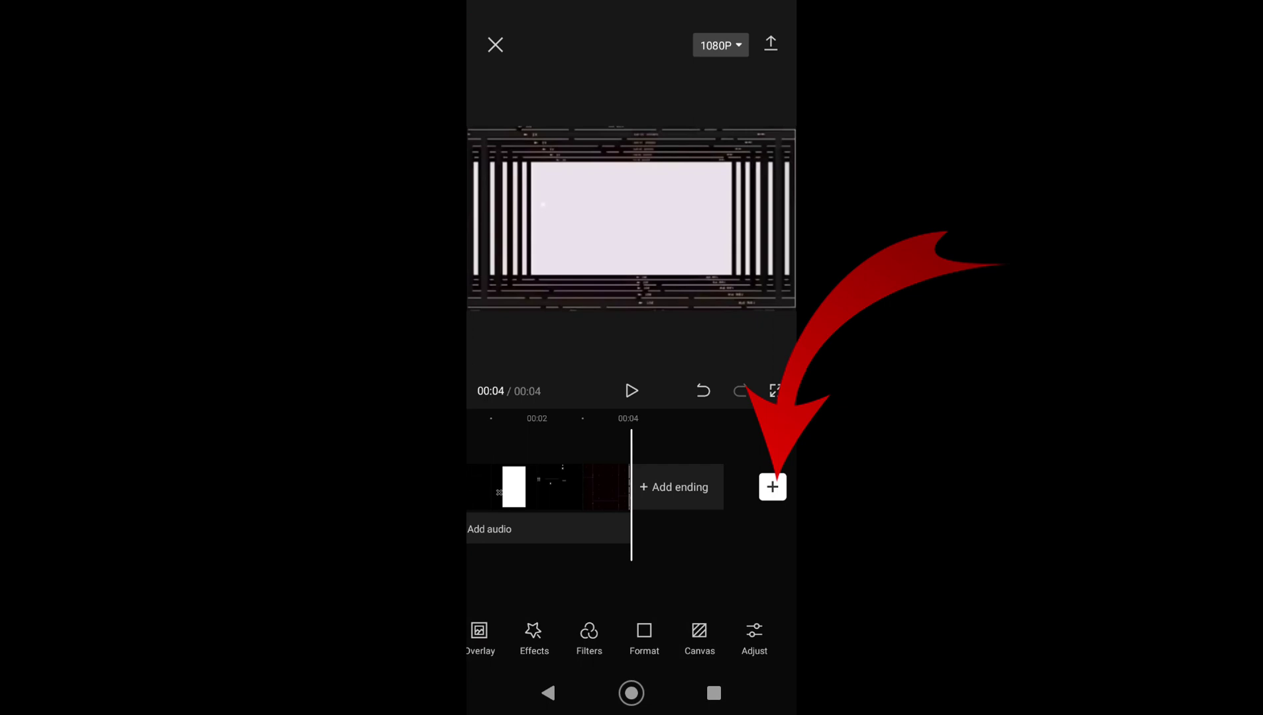
Add nine gallery photos after the opening clip, extending the project to 31 seconds.
{"action": "left_click", "coordinate": [773, 487]}
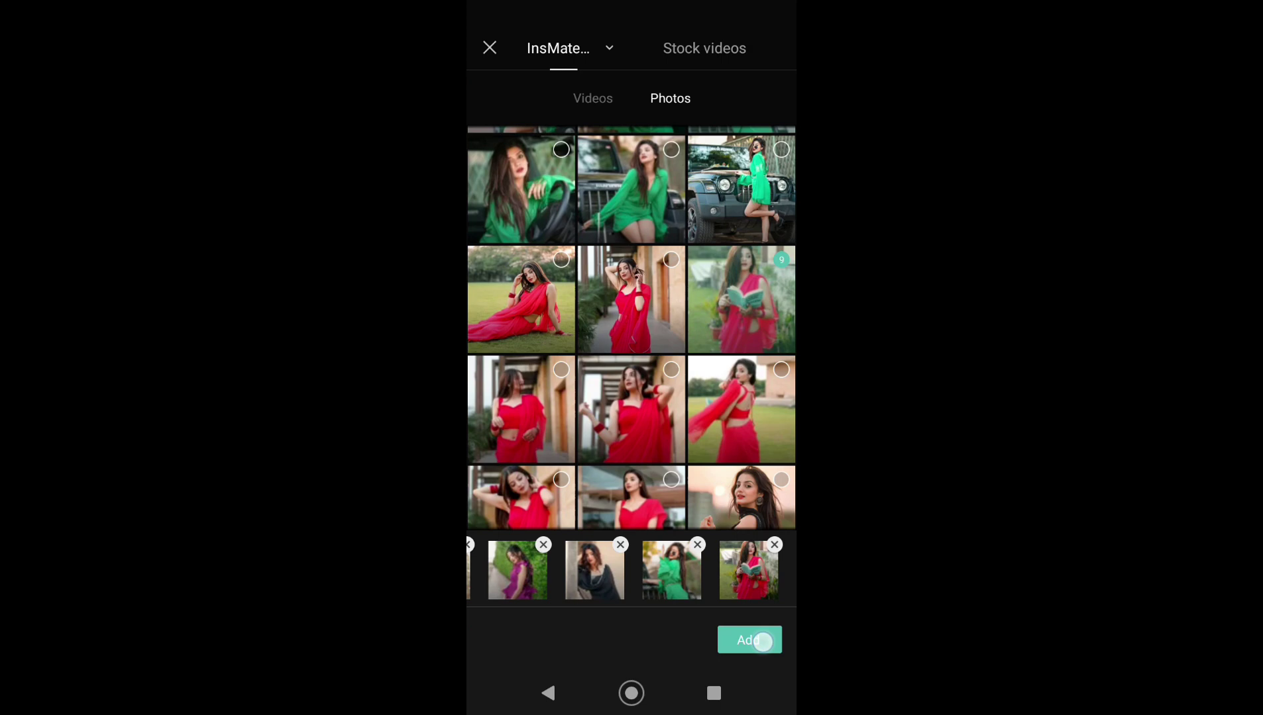
{"action": "left_click", "coordinate": [764, 641]}
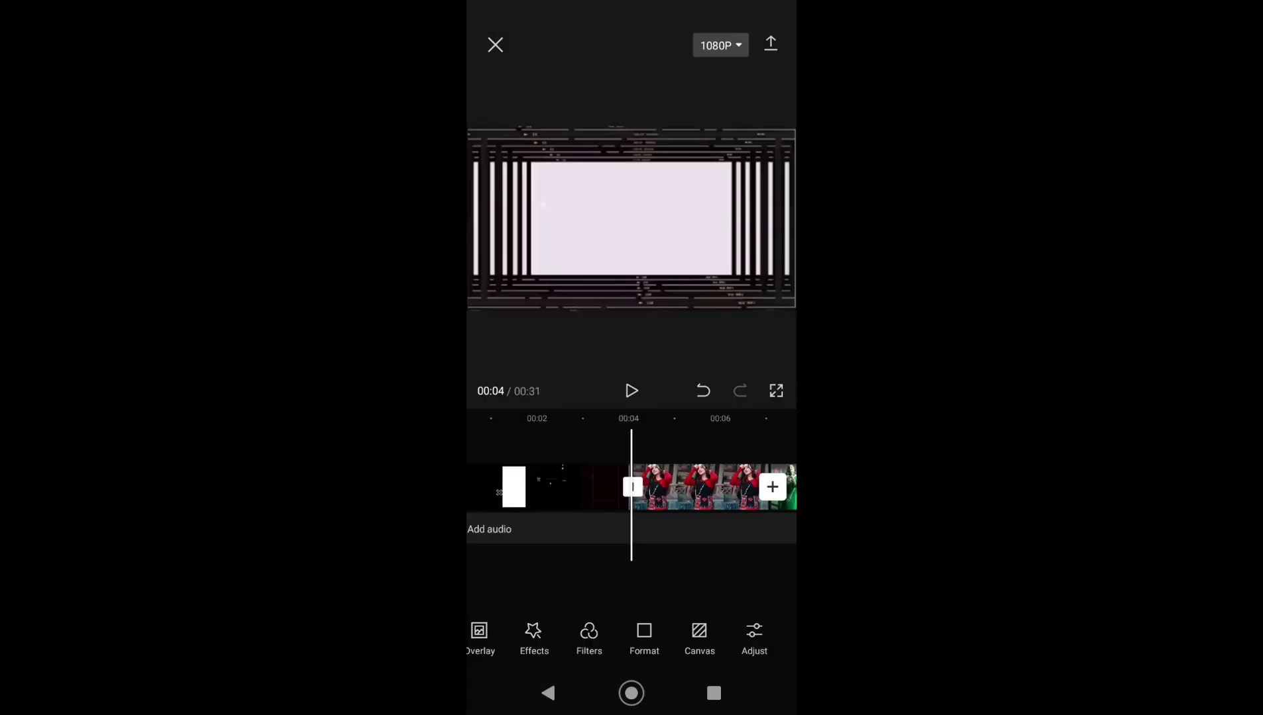
Scroll the timeline back to 00:00 and bring up the Add audio options.
{"action": "left_click_drag", "start_coordinate": [750, 547], "coordinate": [709, 568]}
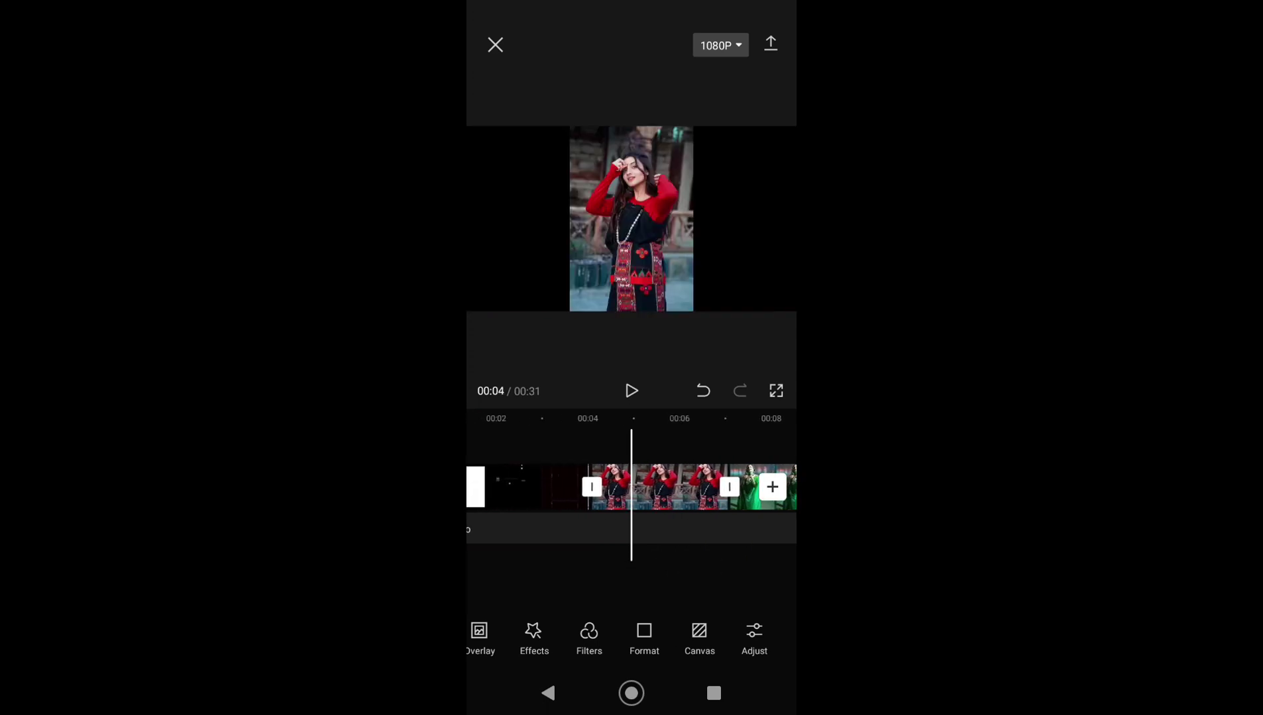
{"action": "left_click_drag", "start_coordinate": [746, 540], "coordinate": [639, 573]}
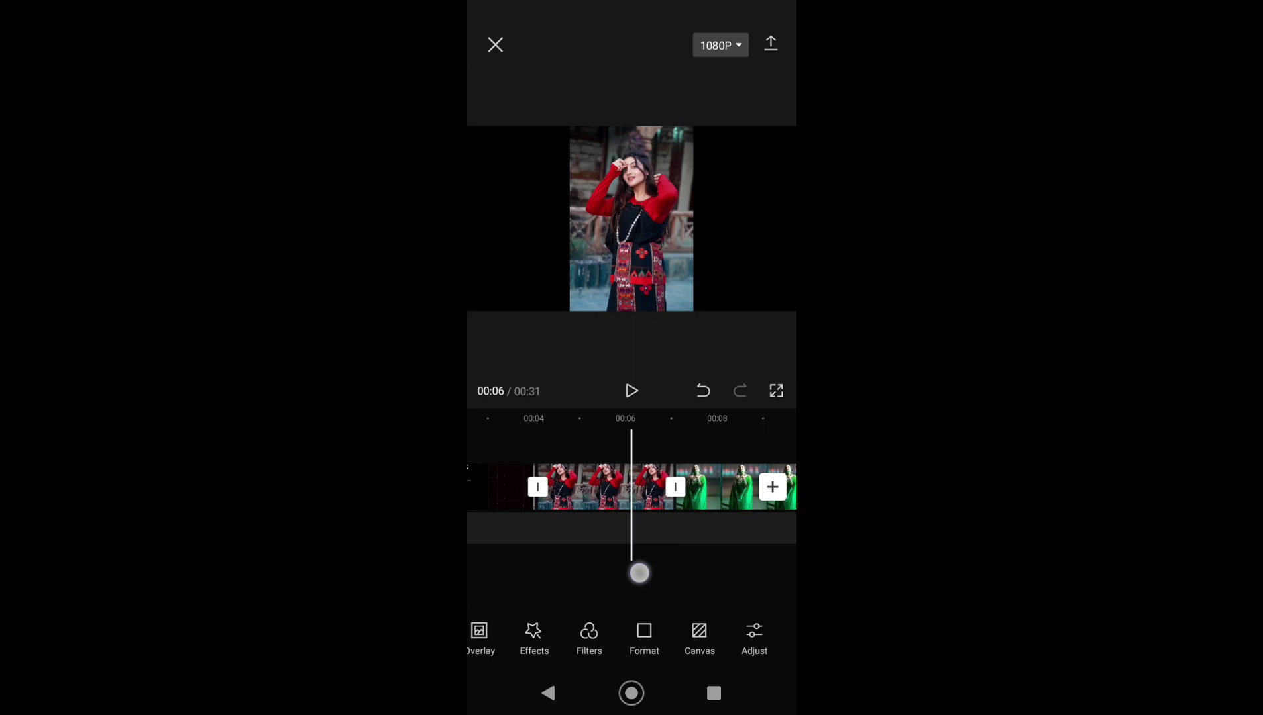
{"action": "left_click_drag", "start_coordinate": [639, 573], "coordinate": [752, 572]}
{"action": "left_click", "coordinate": [680, 528]}
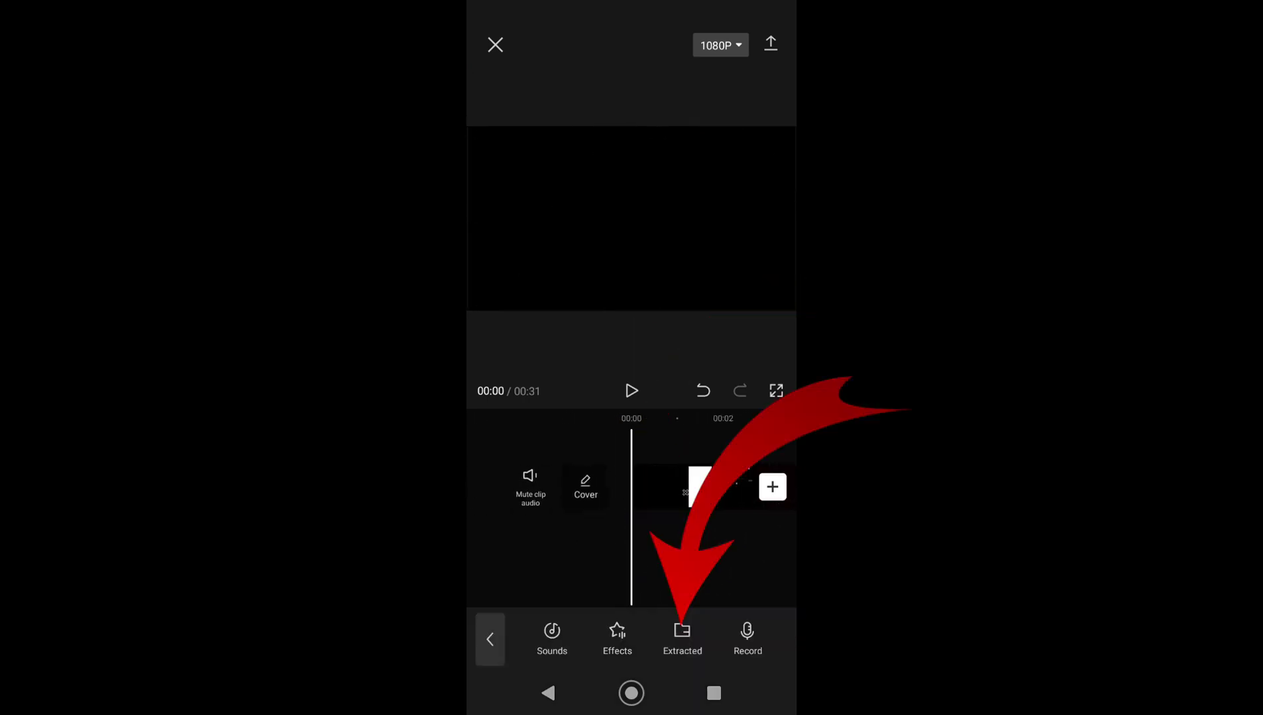
Import only the sound from the first 00:09 gallery video as an Extracted audio track.
{"action": "left_click", "coordinate": [682, 637]}
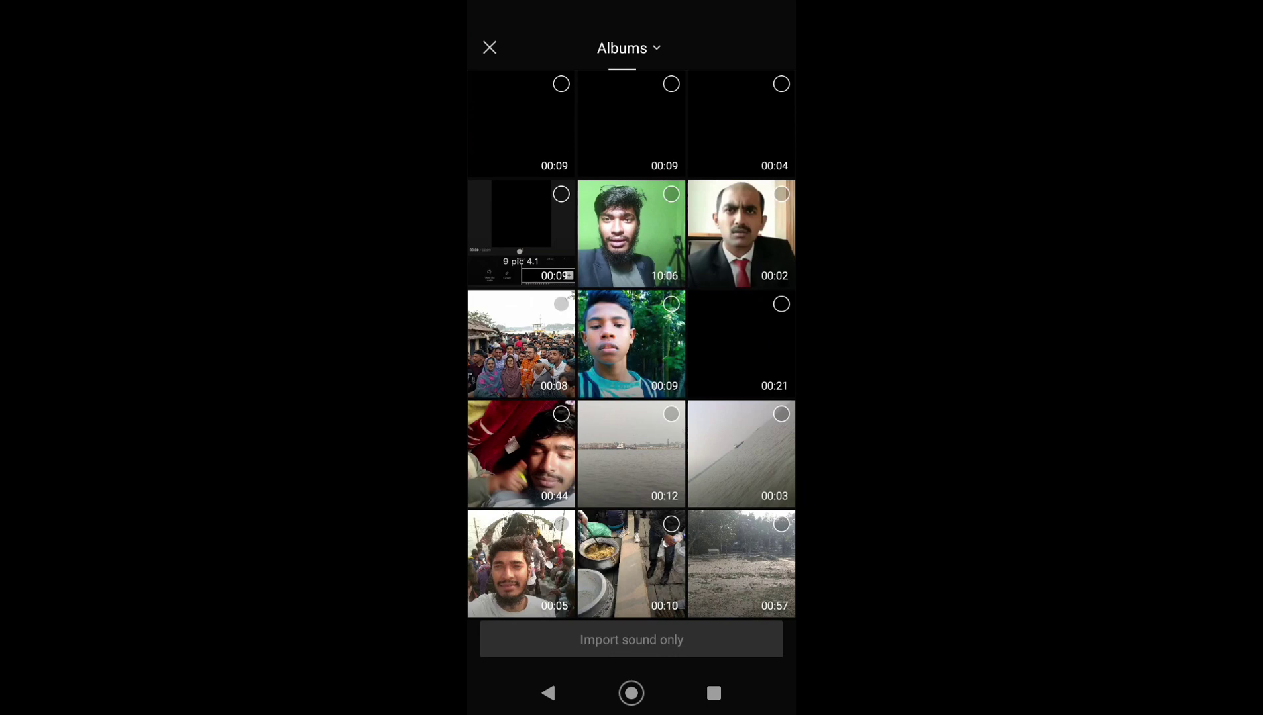
{"action": "left_click", "coordinate": [558, 84]}
{"action": "left_click", "coordinate": [631, 640]}
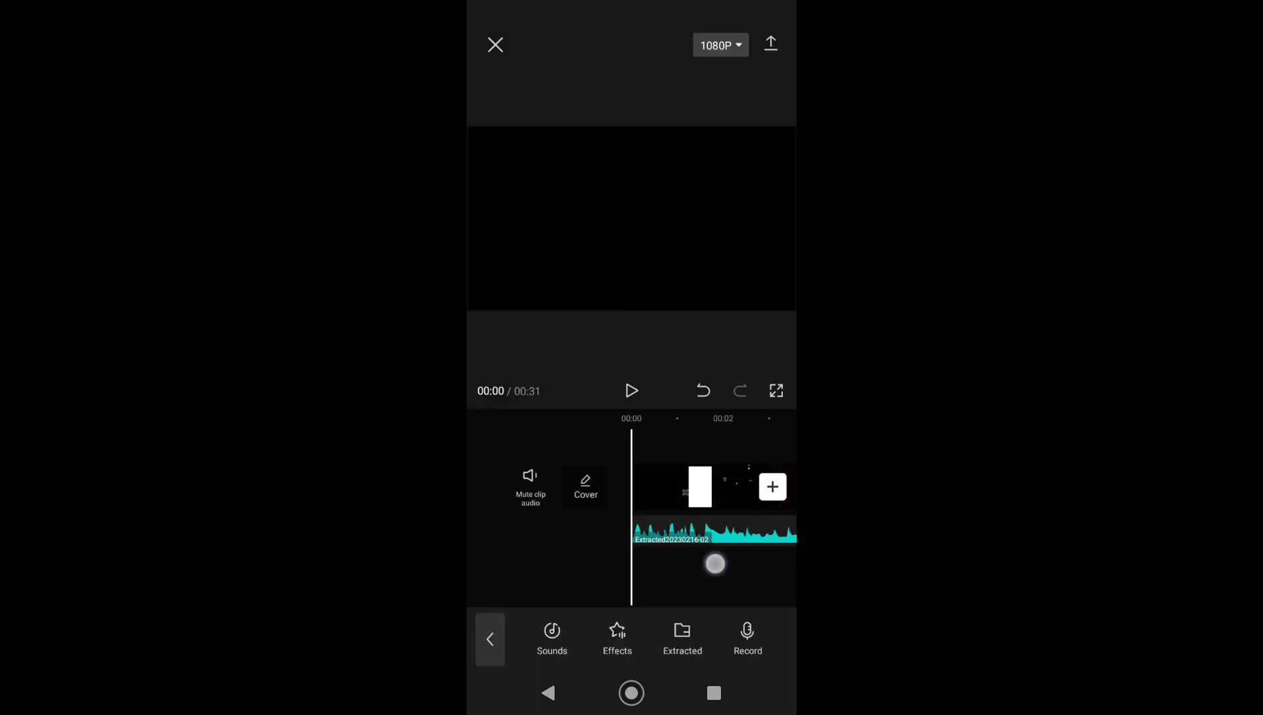
{"action": "left_click_drag", "start_coordinate": [710, 563], "coordinate": [588, 597]}
{"action": "left_click_drag", "start_coordinate": [688, 566], "coordinate": [698, 539]}
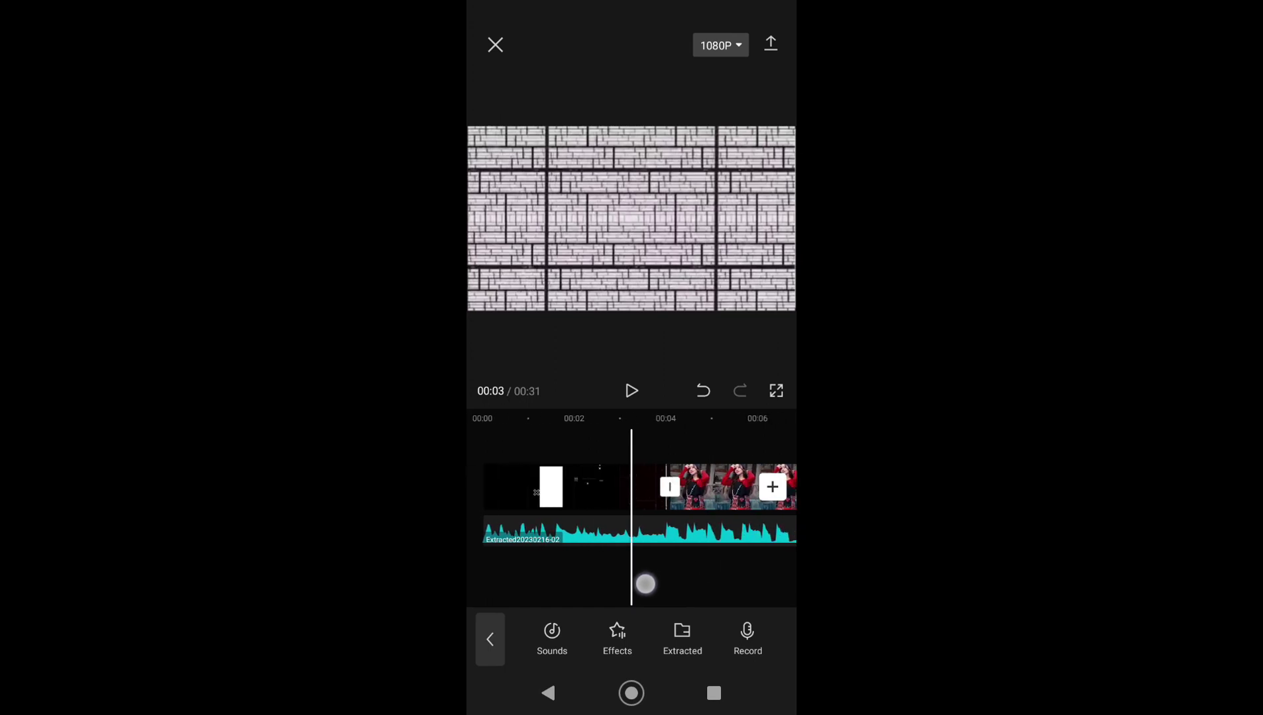
Use Match cut on the extracted audio to auto-generate Beat 2 markers and confirm.
{"action": "left_click", "coordinate": [699, 538]}
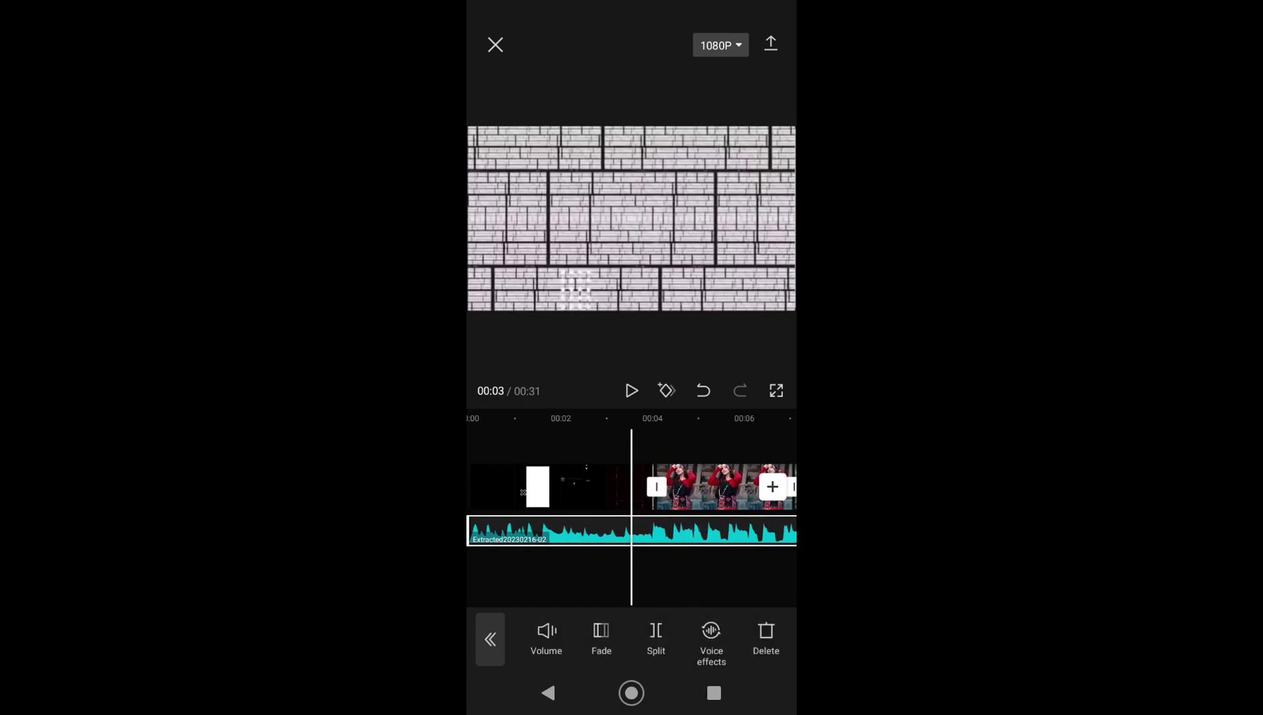
{"action": "left_click", "coordinate": [765, 646]}
{"action": "left_click_drag", "start_coordinate": [765, 645], "coordinate": [549, 664]}
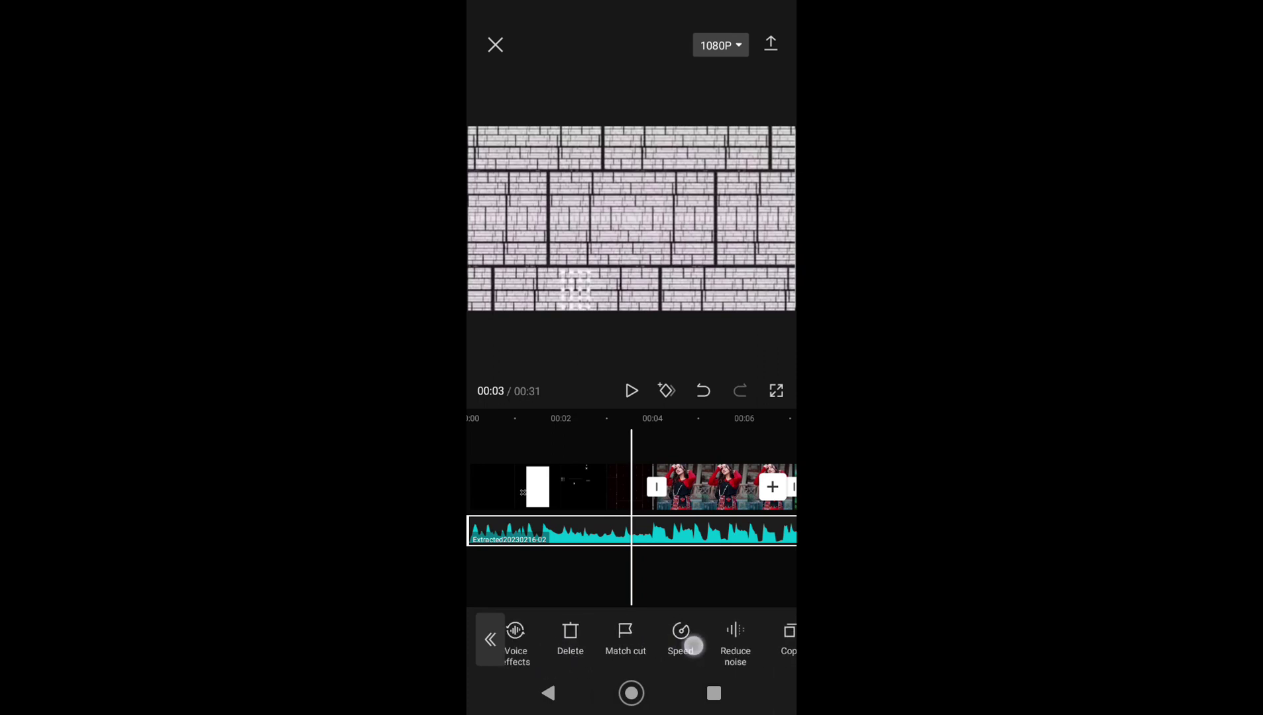
{"action": "left_click_drag", "start_coordinate": [693, 645], "coordinate": [650, 639]}
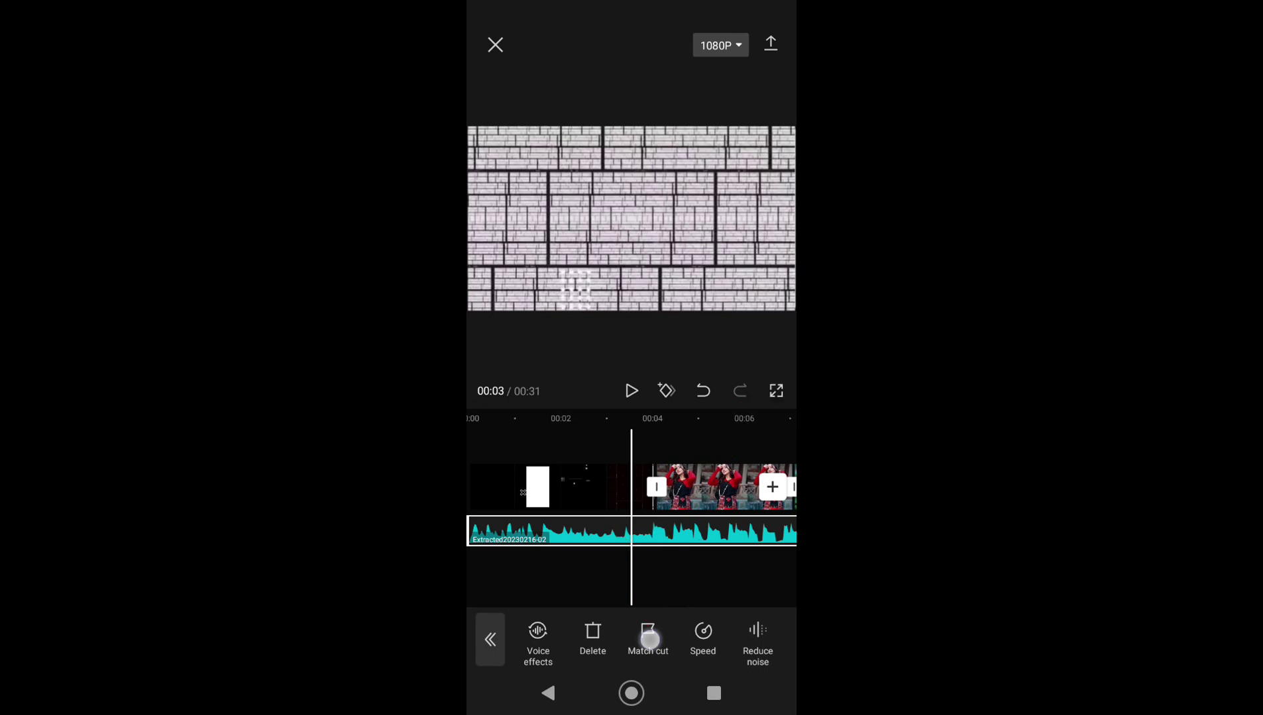
{"action": "left_click", "coordinate": [649, 639]}
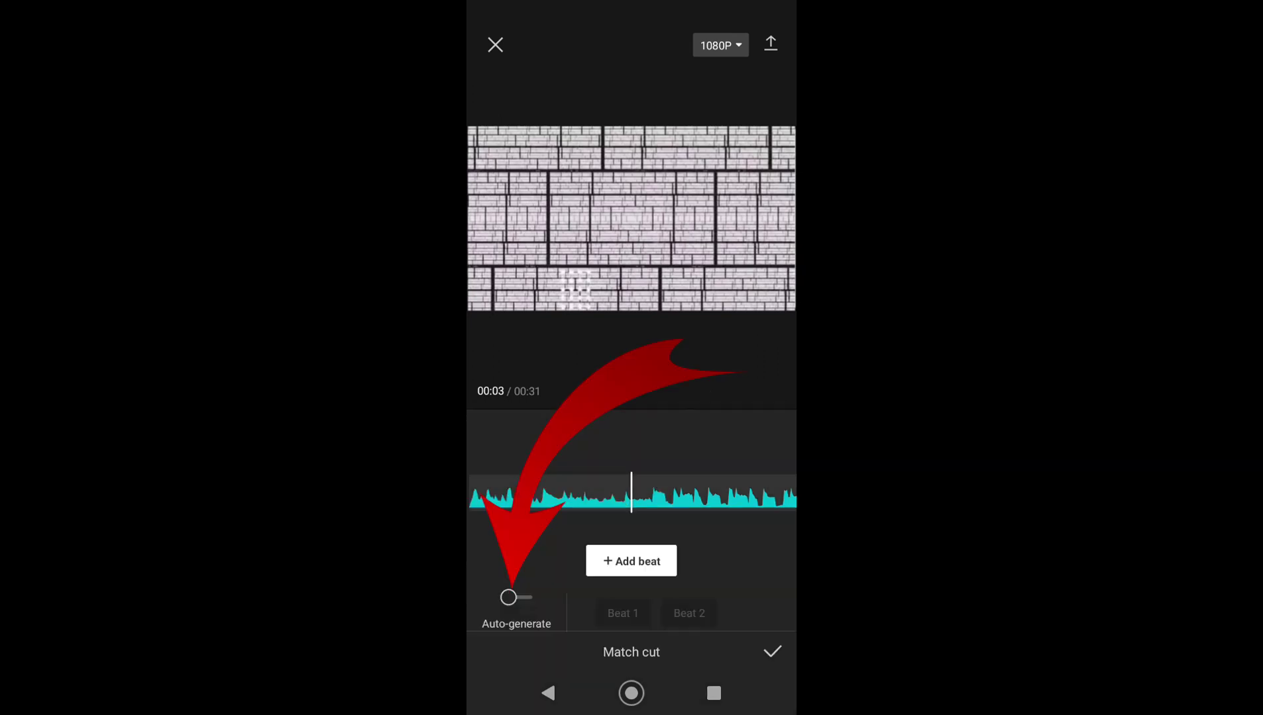
{"action": "left_click", "coordinate": [508, 598]}
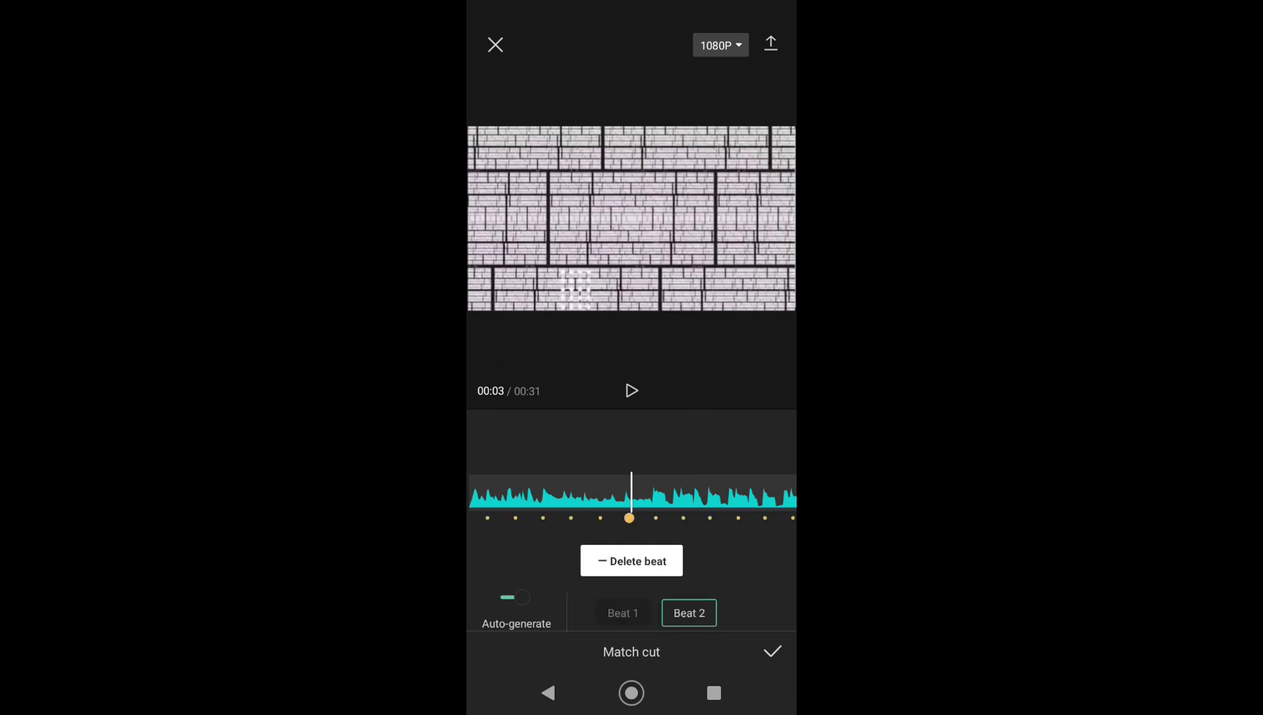
{"action": "left_click", "coordinate": [751, 503]}
{"action": "left_click_drag", "start_coordinate": [751, 503], "coordinate": [699, 501]}
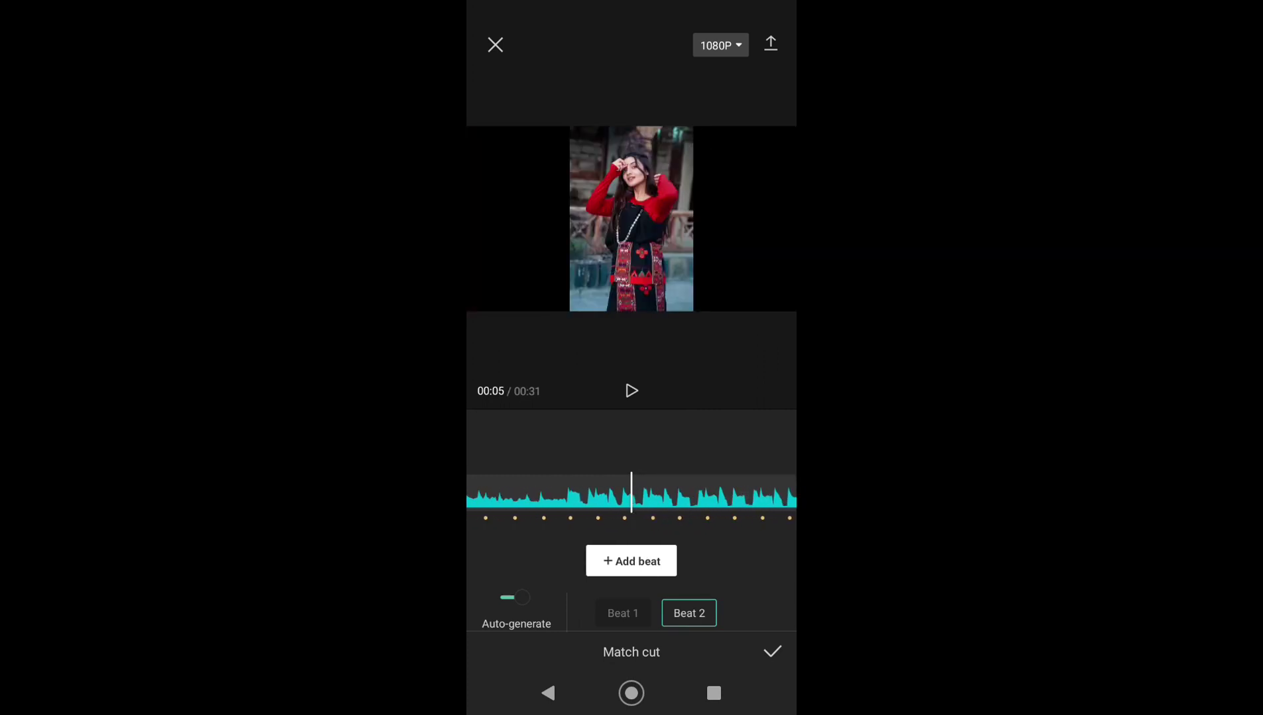
{"action": "left_click", "coordinate": [774, 649]}
{"action": "left_click_drag", "start_coordinate": [697, 583], "coordinate": [648, 591]}
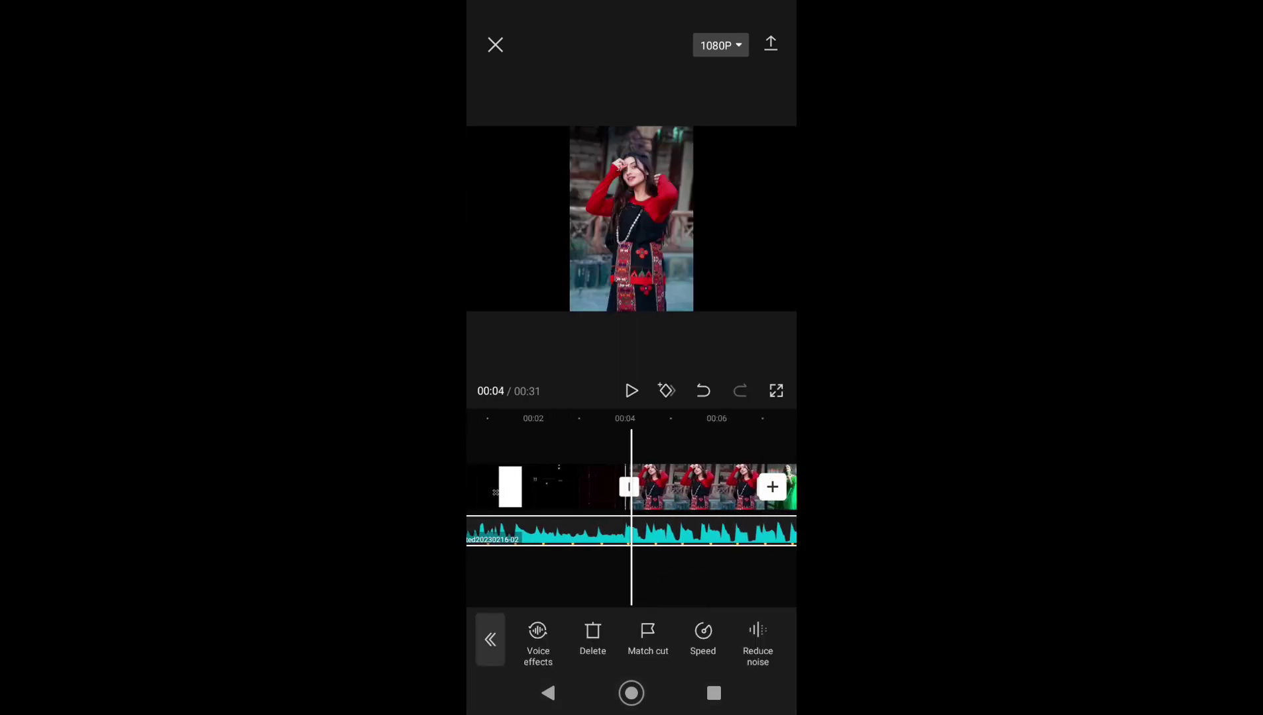
Trim the red-dress photo clip so it ends on a beat marker.
{"action": "left_click", "coordinate": [662, 576]}
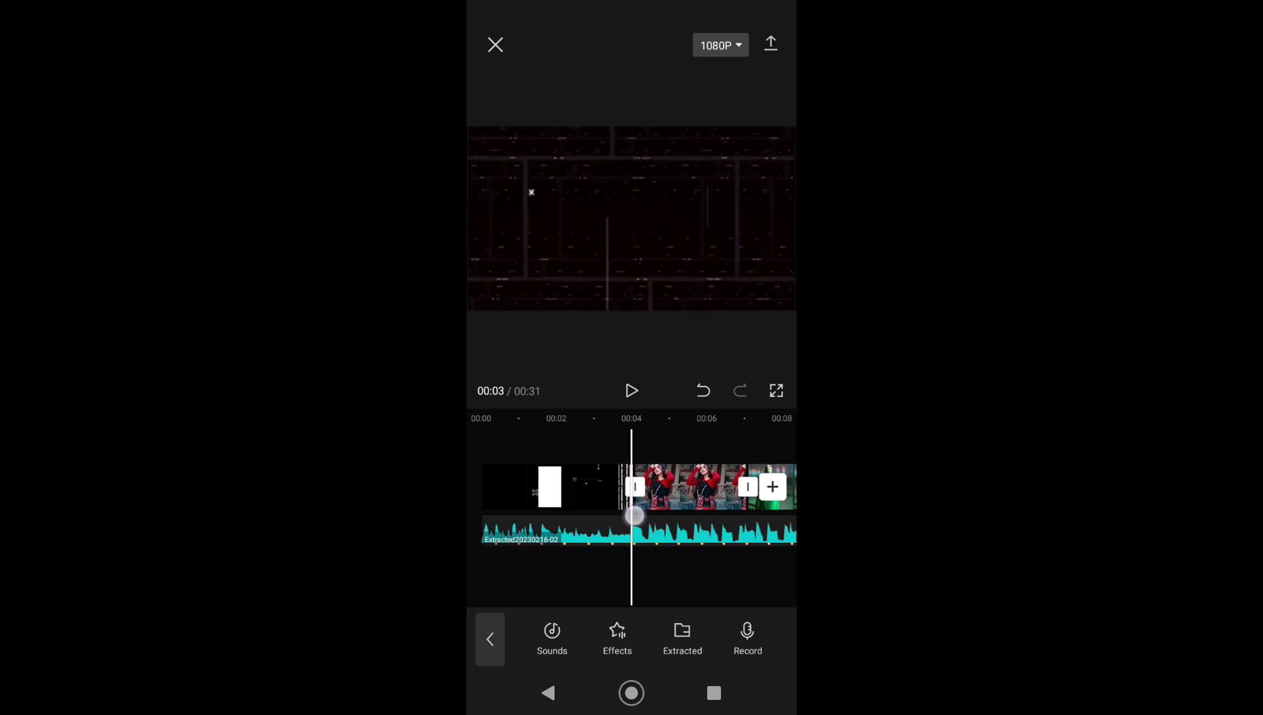
{"action": "scroll", "coordinate": [631, 516], "scroll_direction": "up", "scroll_amount": 5}
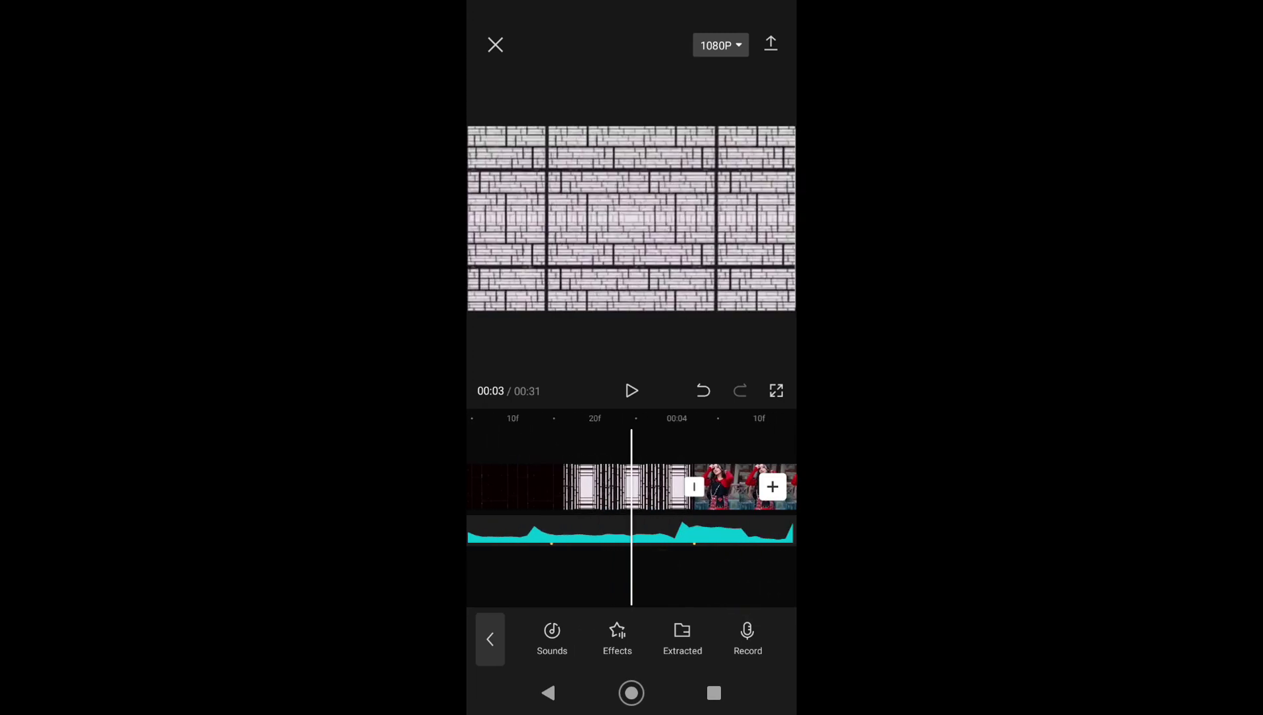
{"action": "left_click_drag", "start_coordinate": [730, 580], "coordinate": [695, 580]}
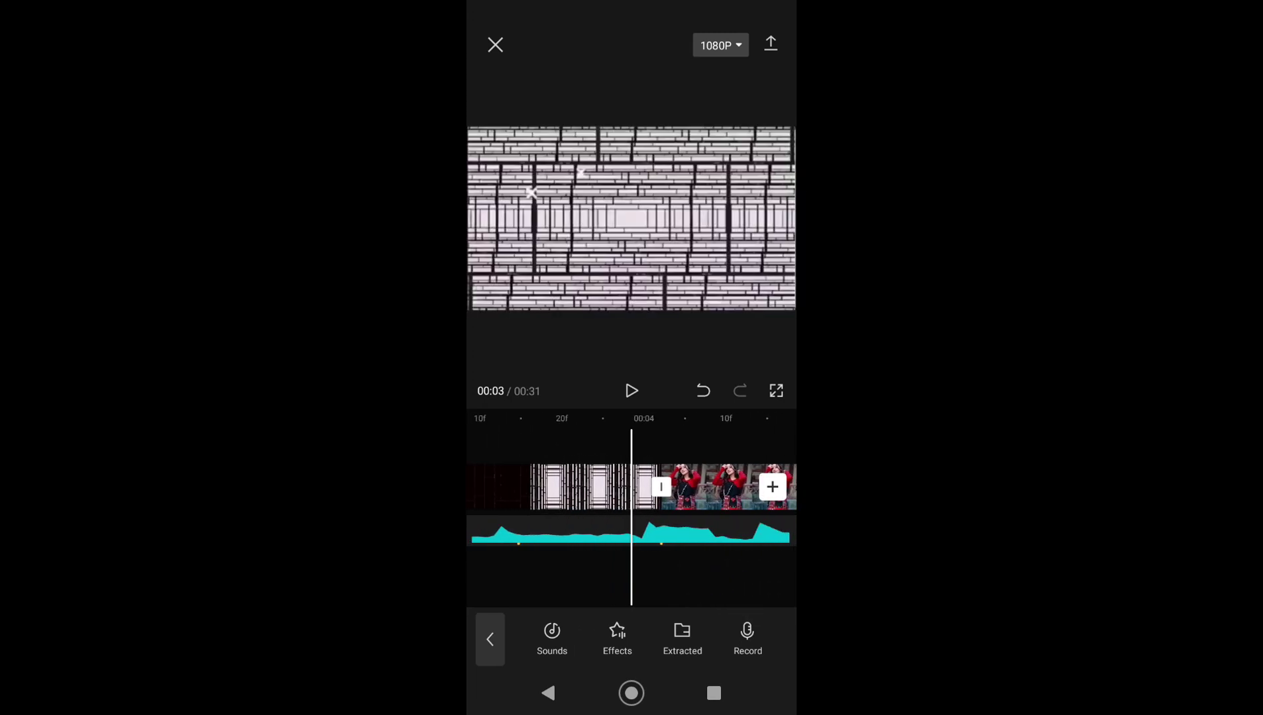
{"action": "left_click_drag", "start_coordinate": [739, 566], "coordinate": [643, 580]}
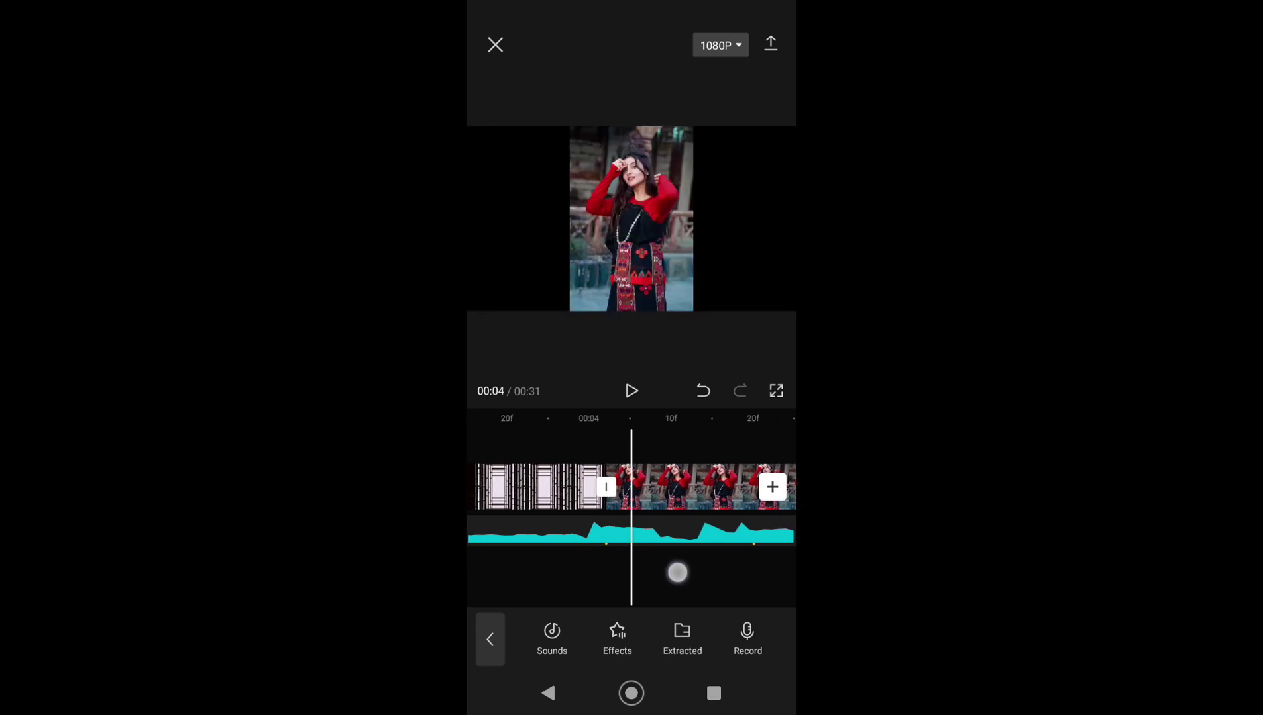
{"action": "left_click_drag", "start_coordinate": [733, 583], "coordinate": [726, 595]}
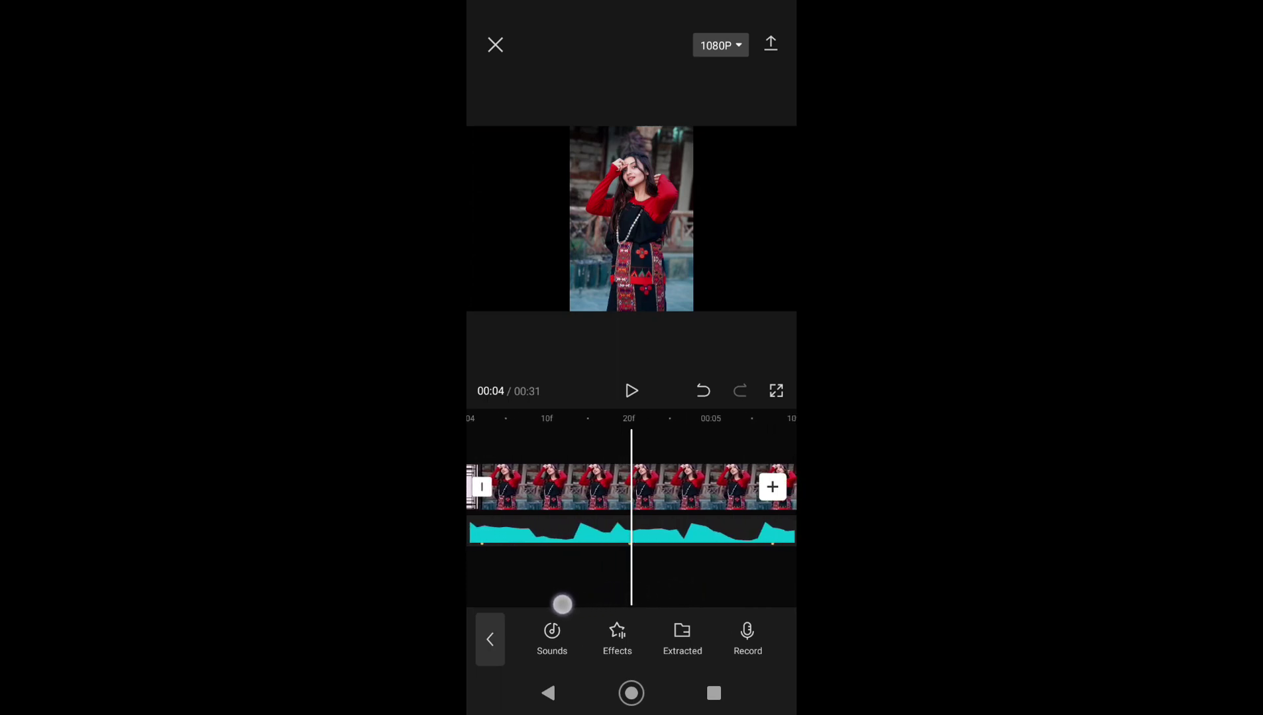
{"action": "left_click_drag", "start_coordinate": [726, 595], "coordinate": [561, 602]}
{"action": "left_click_drag", "start_coordinate": [676, 586], "coordinate": [620, 590]}
{"action": "left_click", "coordinate": [731, 483]}
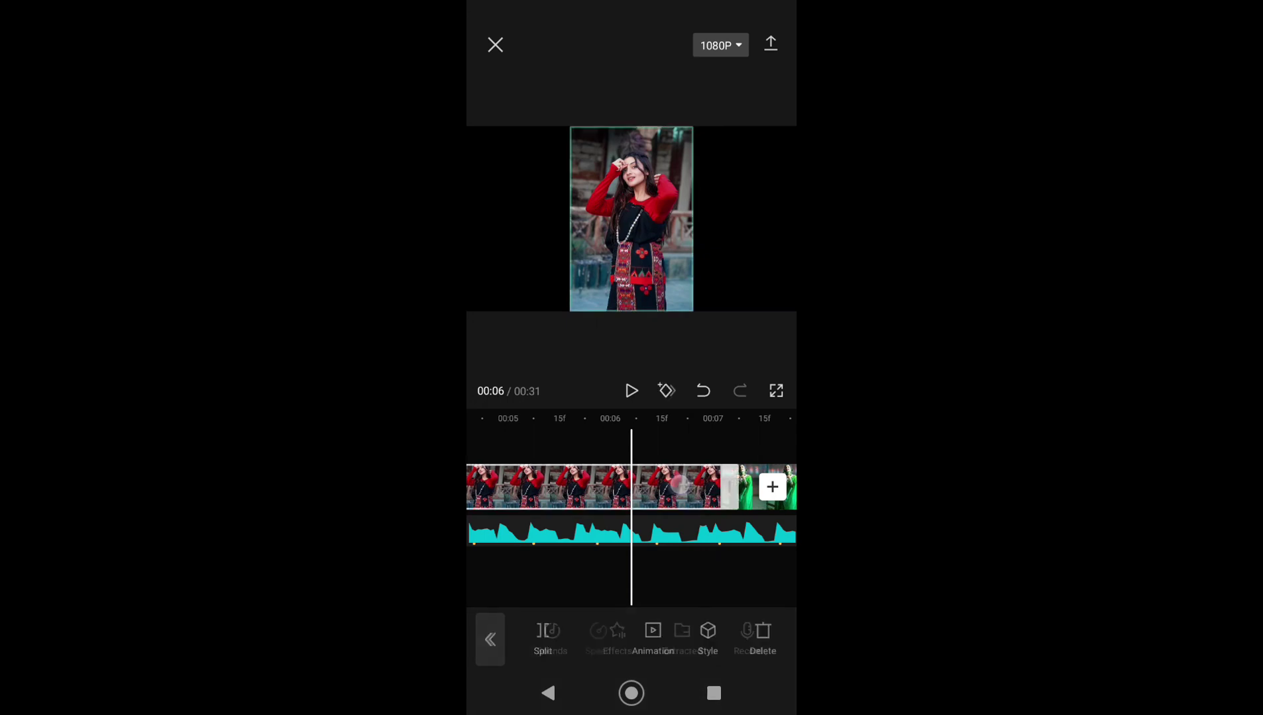
{"action": "mouse_move", "coordinate": [628, 534]}
{"action": "left_mouse_down"}
{"action": "mouse_move", "coordinate": [550, 586]}
{"action": "mouse_move", "coordinate": [638, 585]}
{"action": "left_mouse_up"}
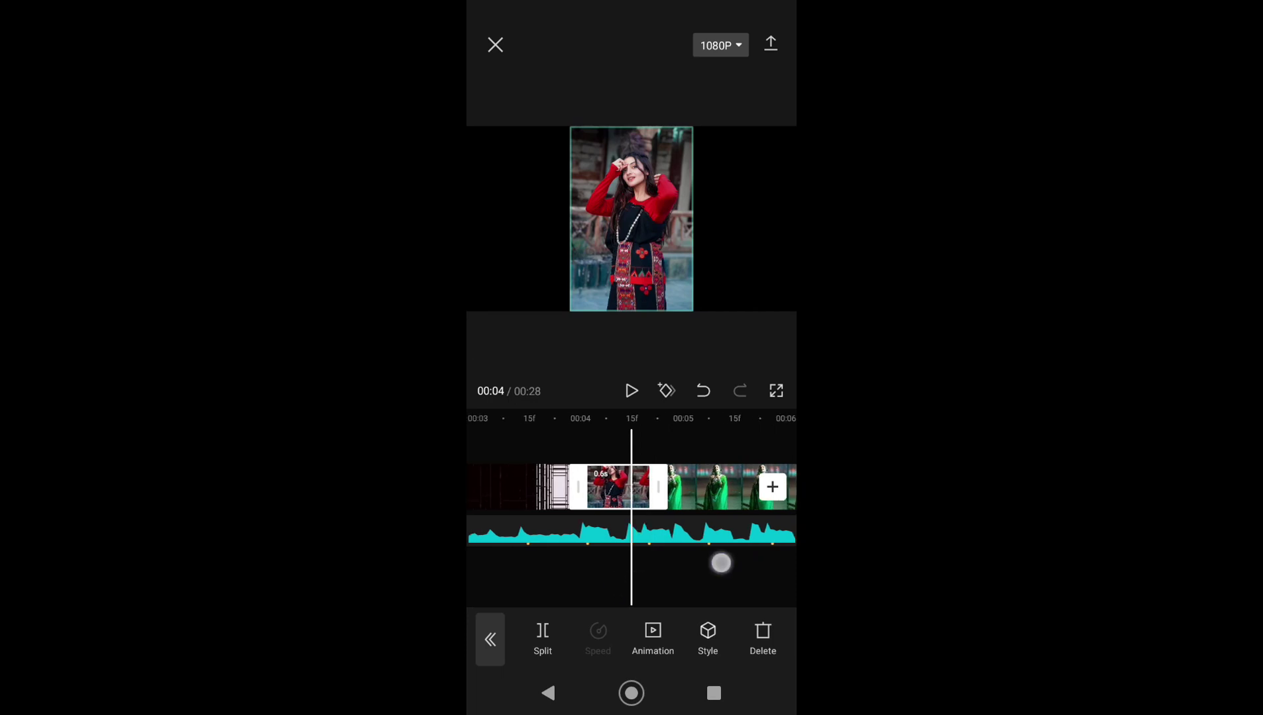
Trim the green-dress photo clip so it ends on the next beat marker.
{"action": "left_click_drag", "start_coordinate": [721, 563], "coordinate": [651, 578]}
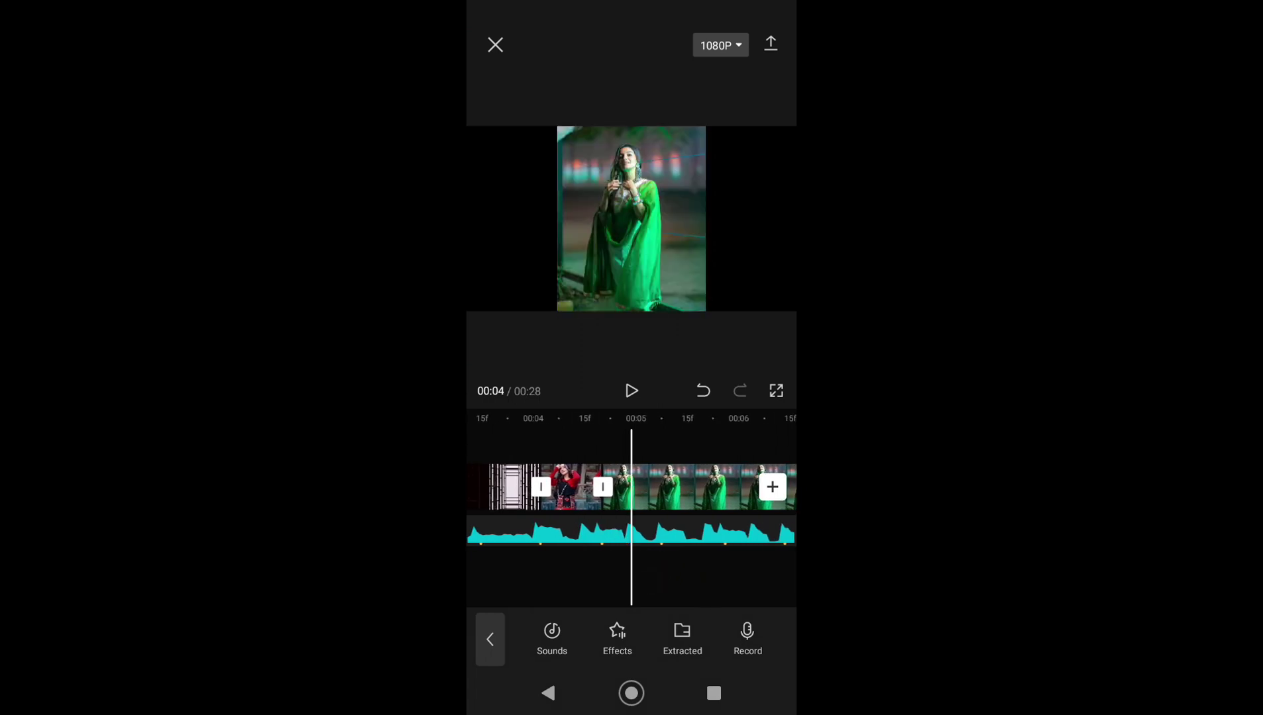
{"action": "mouse_move", "coordinate": [675, 570]}
{"action": "left_mouse_down"}
{"action": "mouse_move", "coordinate": [699, 576]}
{"action": "mouse_move", "coordinate": [668, 594]}
{"action": "mouse_move", "coordinate": [688, 586]}
{"action": "left_mouse_up"}
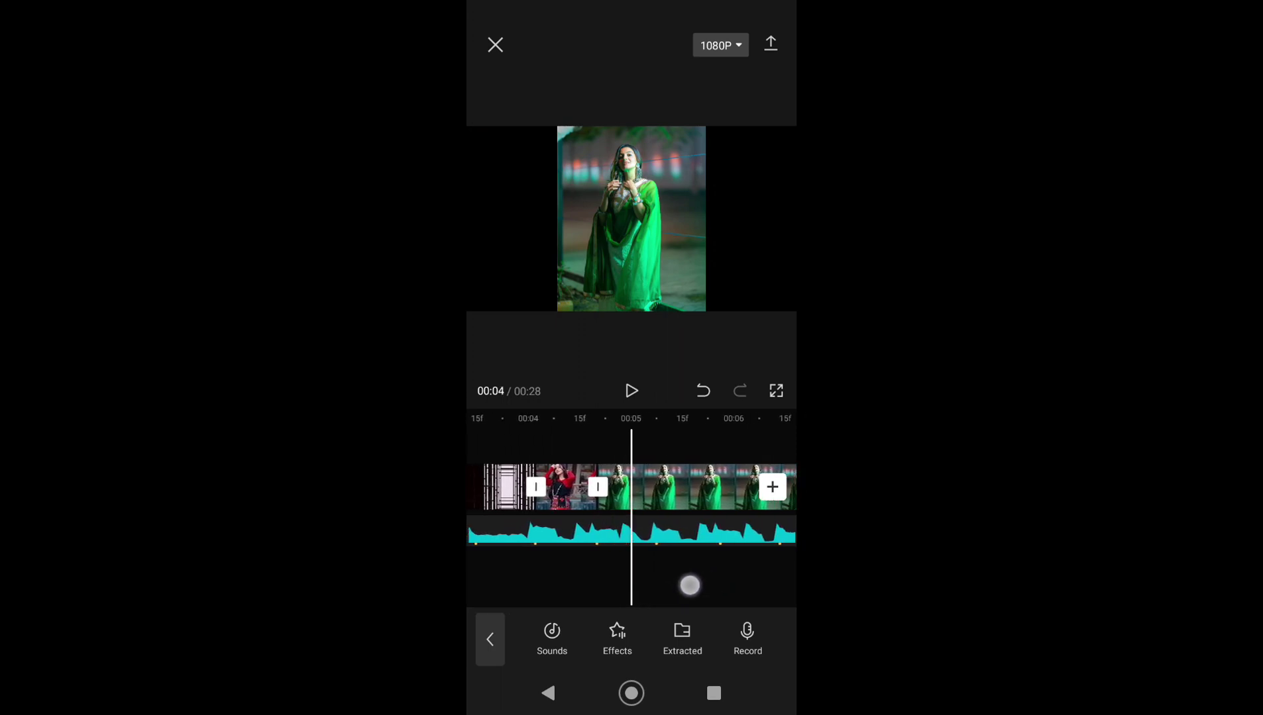
{"action": "left_click_drag", "start_coordinate": [689, 565], "coordinate": [700, 562]}
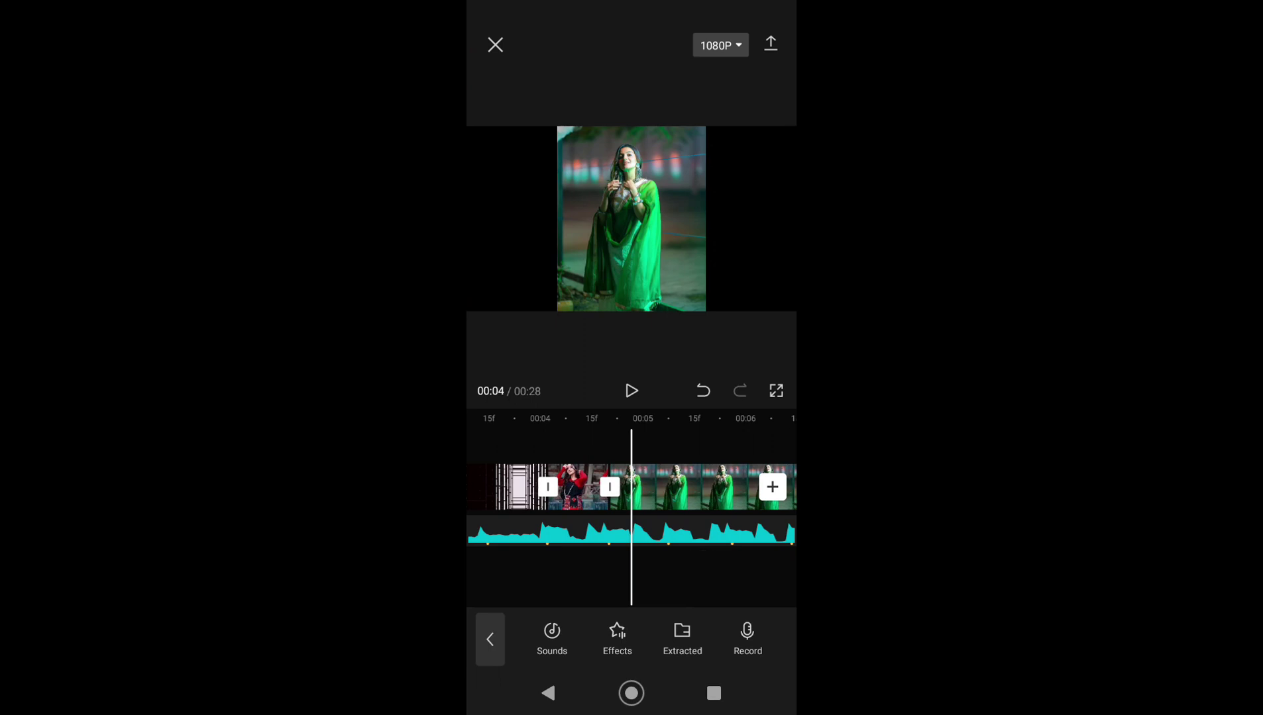
{"action": "left_click", "coordinate": [731, 538]}
{"action": "left_click_drag", "start_coordinate": [731, 538], "coordinate": [612, 560]}
{"action": "left_click", "coordinate": [738, 552]}
{"action": "left_click_drag", "start_coordinate": [709, 555], "coordinate": [556, 569]}
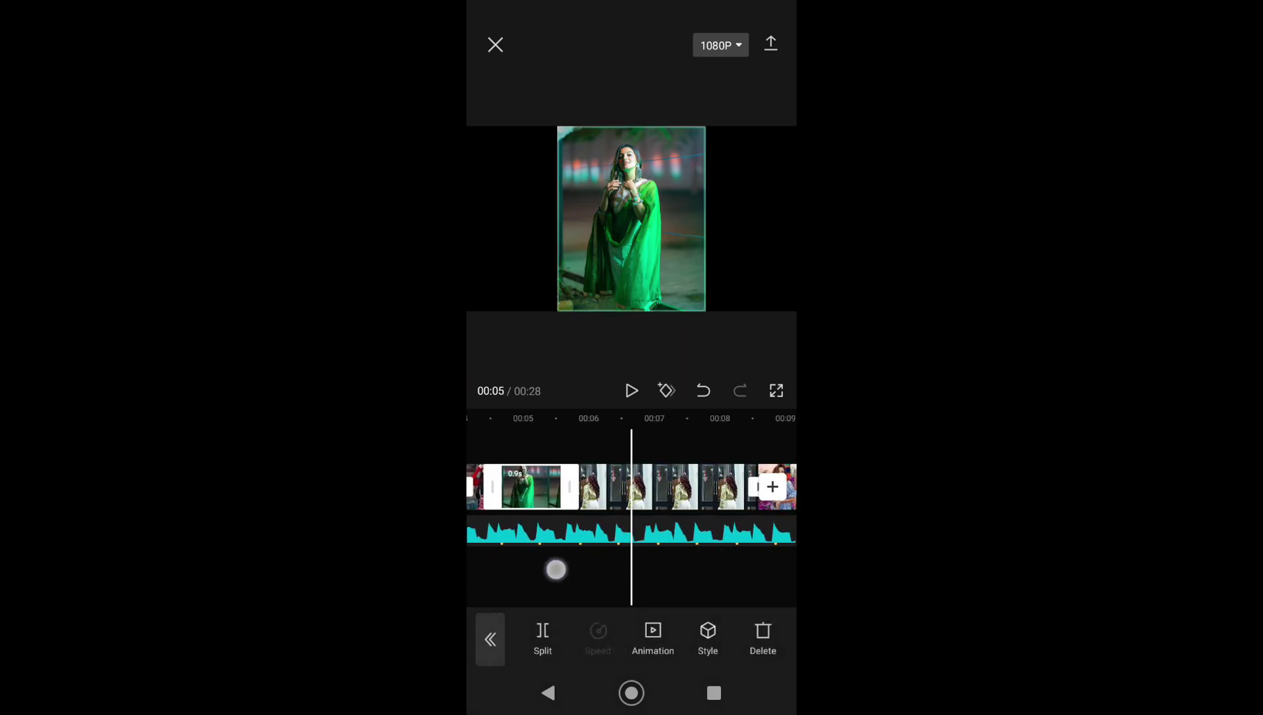
{"action": "left_click", "coordinate": [657, 564]}
Scrub back to the slideshow start and zoom the timeline in to frame level.
{"action": "left_click_drag", "start_coordinate": [714, 584], "coordinate": [657, 588]}
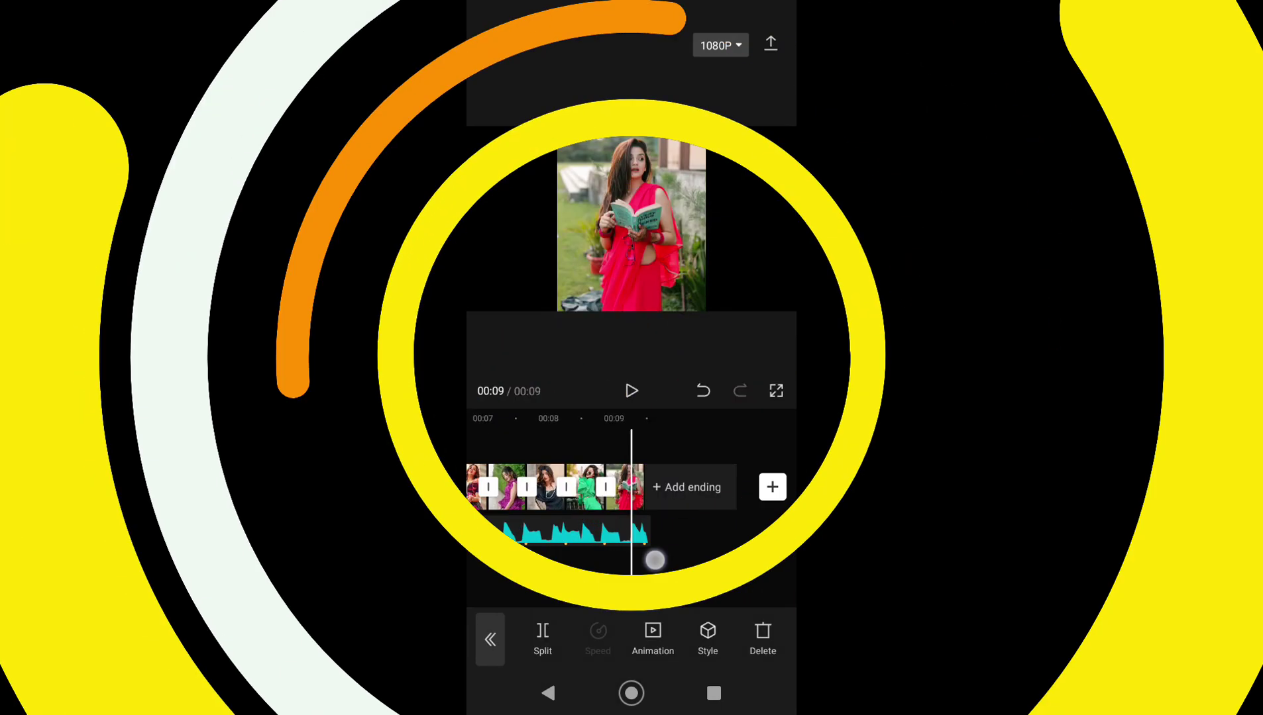
{"action": "left_click", "coordinate": [655, 559]}
{"action": "left_click_drag", "start_coordinate": [650, 564], "coordinate": [642, 563]}
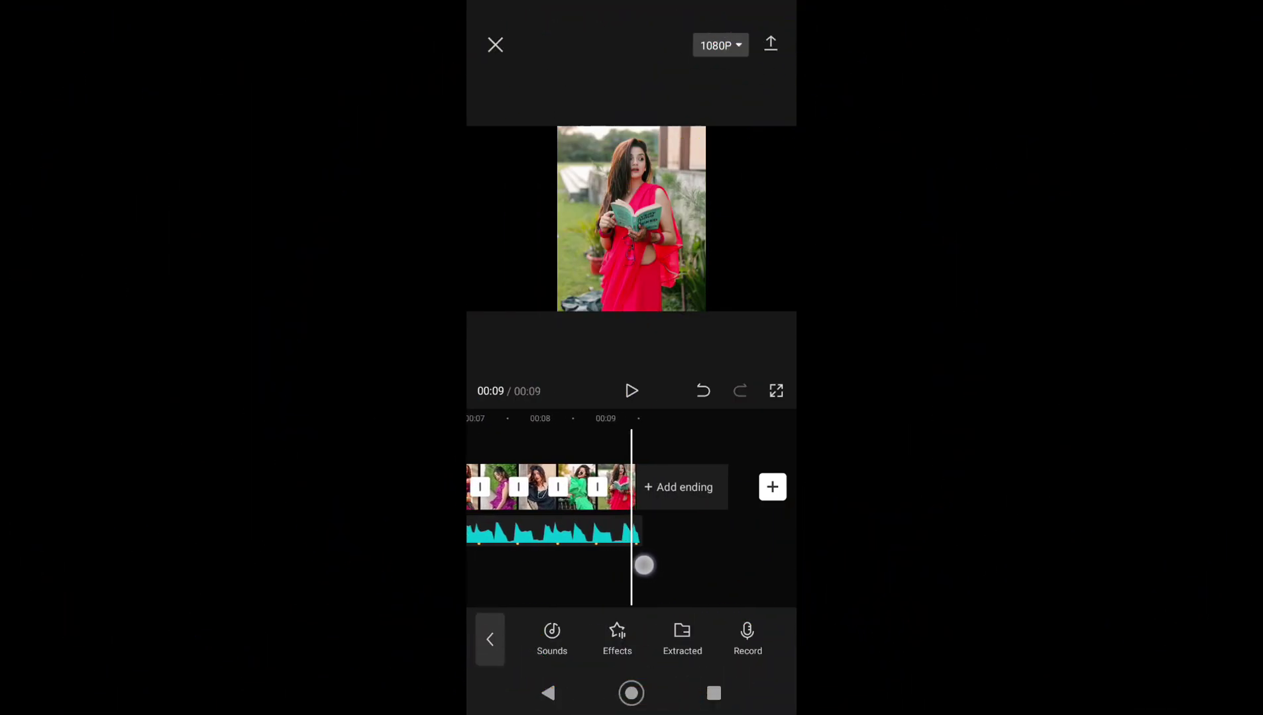
{"action": "left_click", "coordinate": [597, 551]}
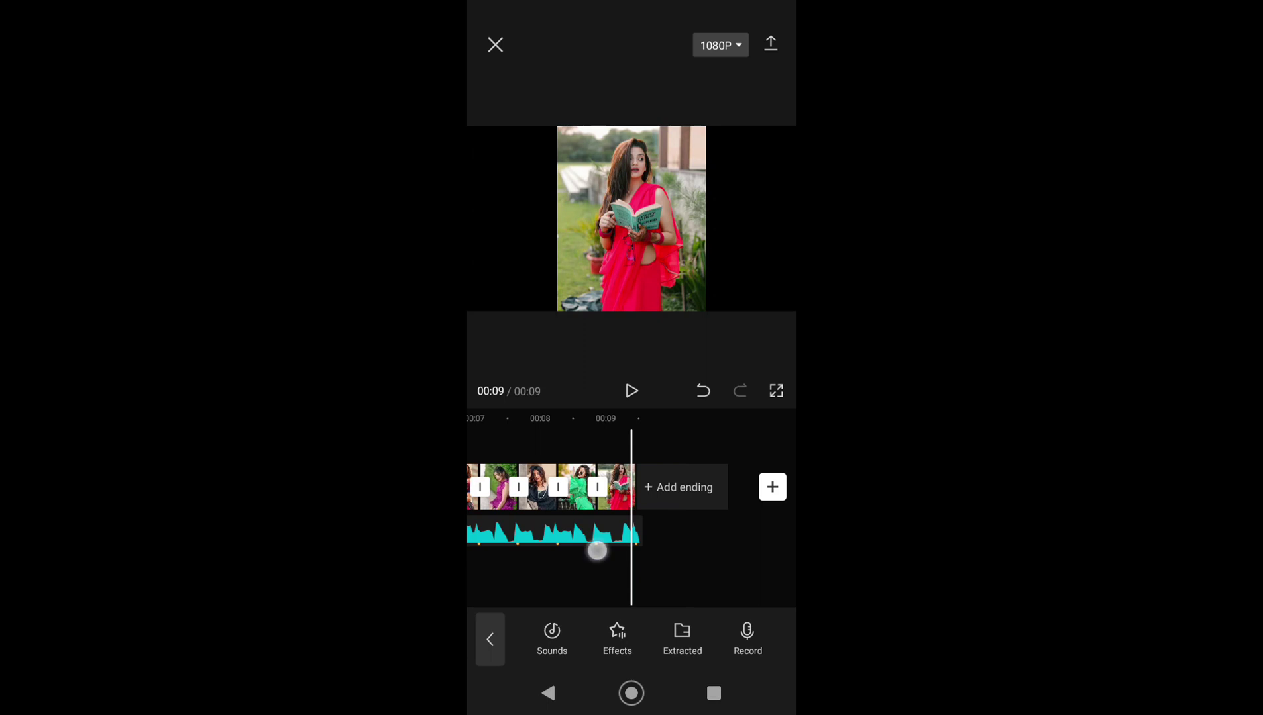
{"action": "left_click_drag", "start_coordinate": [597, 551], "coordinate": [686, 560]}
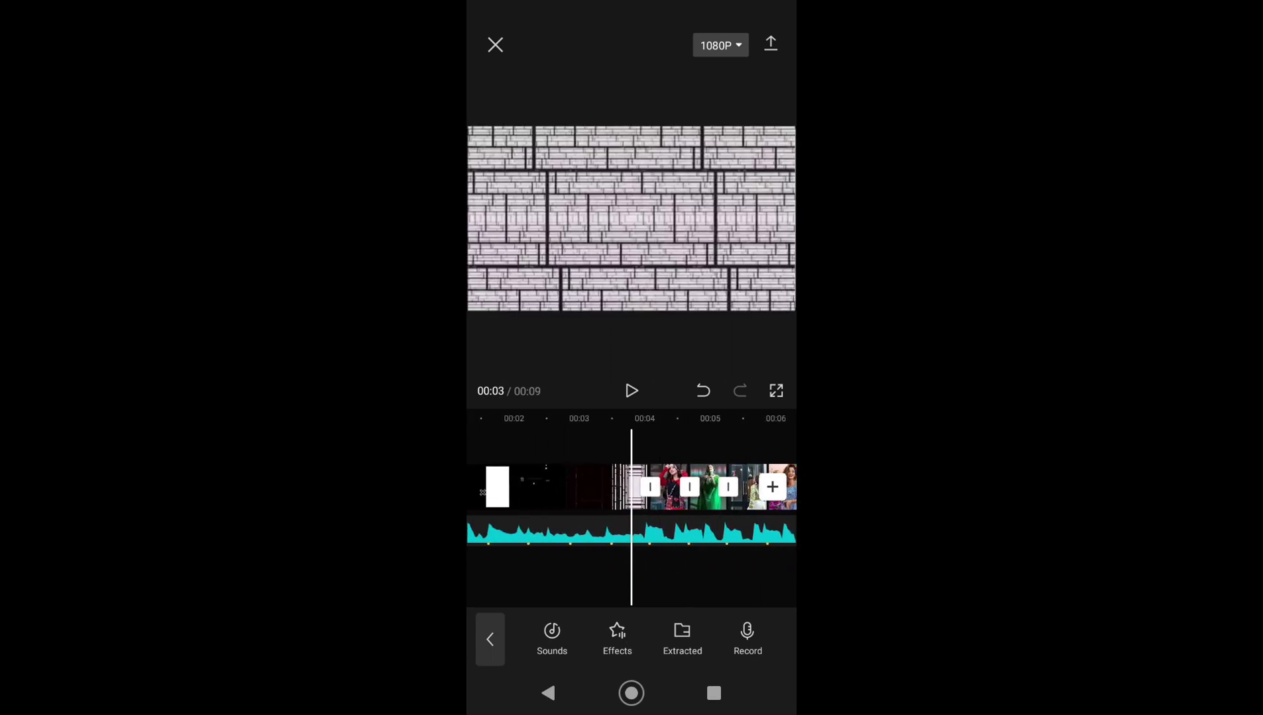
{"action": "mouse_move", "coordinate": [685, 530]}
{"action": "left_mouse_down"}
{"action": "mouse_move", "coordinate": [734, 555]}
{"action": "mouse_move", "coordinate": [642, 574]}
{"action": "mouse_move", "coordinate": [679, 563]}
{"action": "left_mouse_up"}
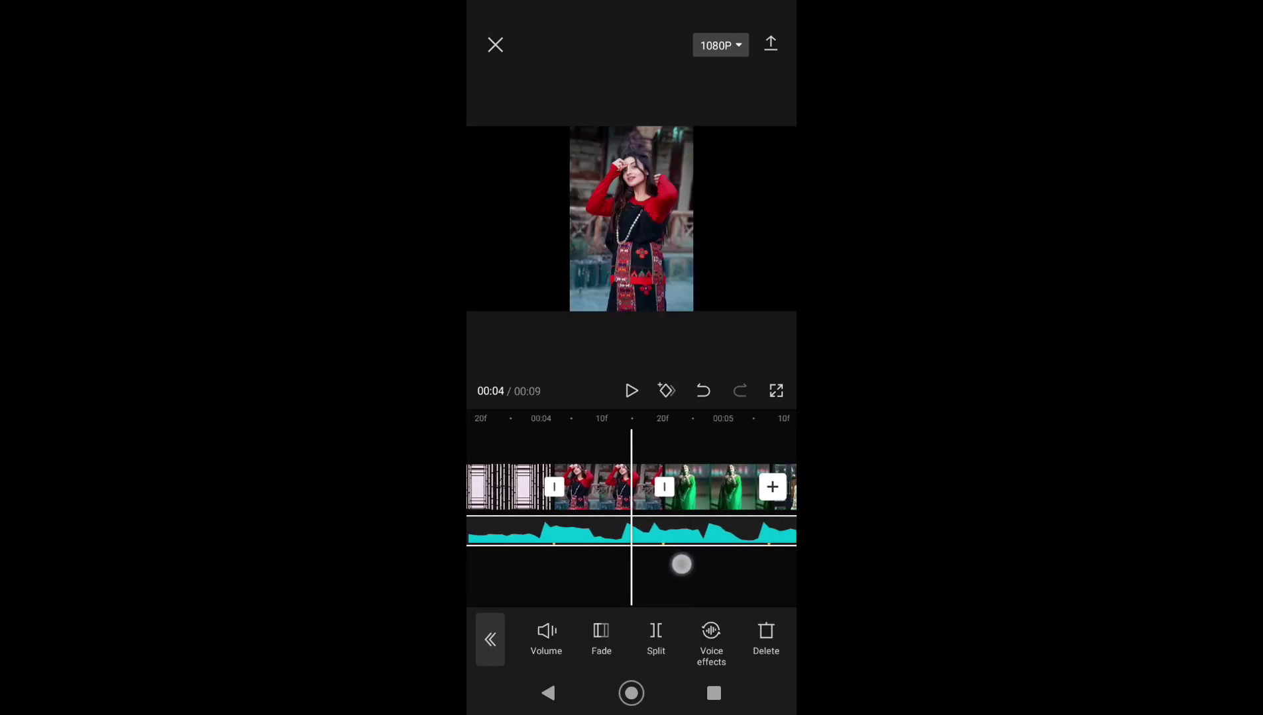
Rotate the red-dress photo 90° and enlarge it to fill the frame width.
{"action": "left_click", "coordinate": [621, 489]}
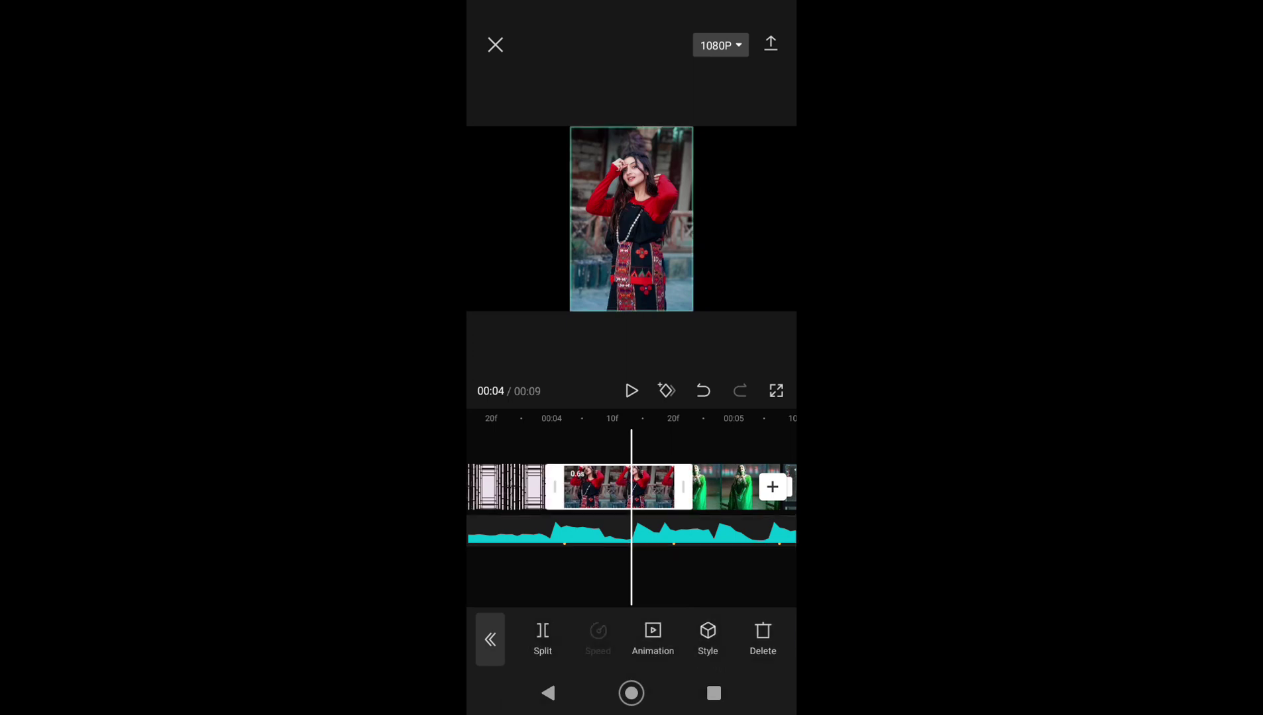
{"action": "left_click", "coordinate": [782, 636]}
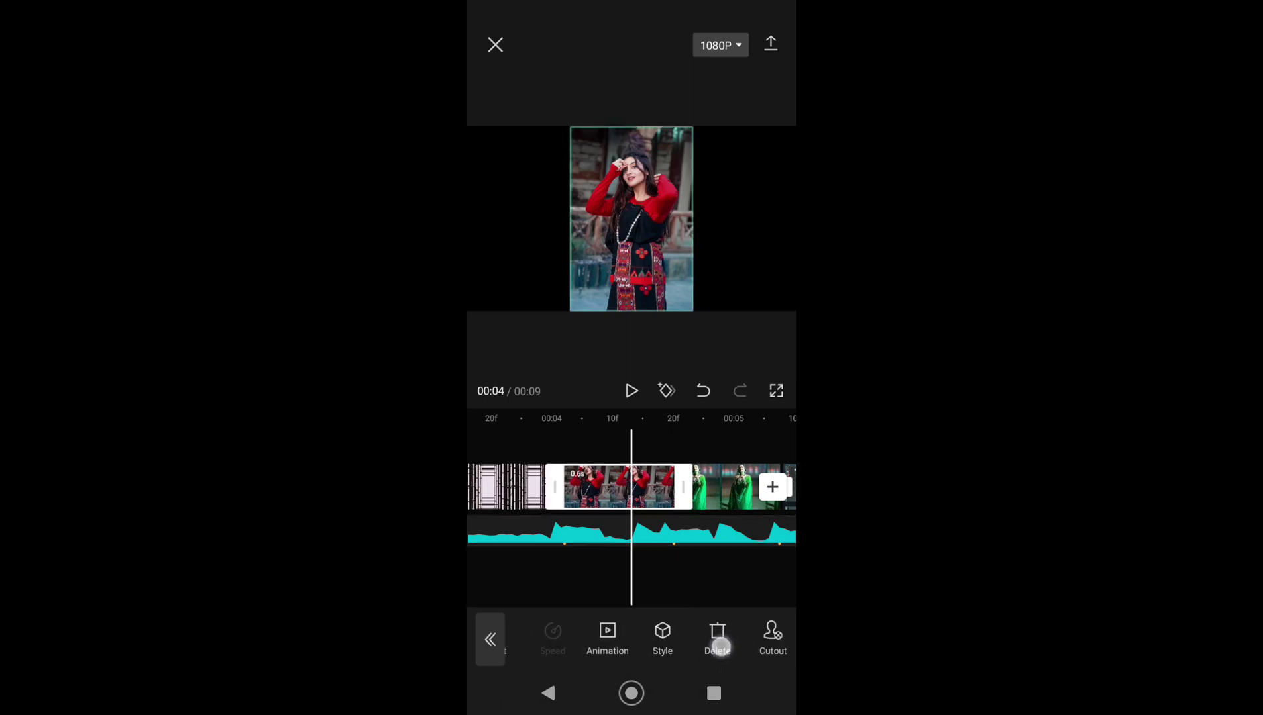
{"action": "left_click_drag", "start_coordinate": [782, 636], "coordinate": [564, 671]}
{"action": "left_click_drag", "start_coordinate": [720, 639], "coordinate": [672, 650]}
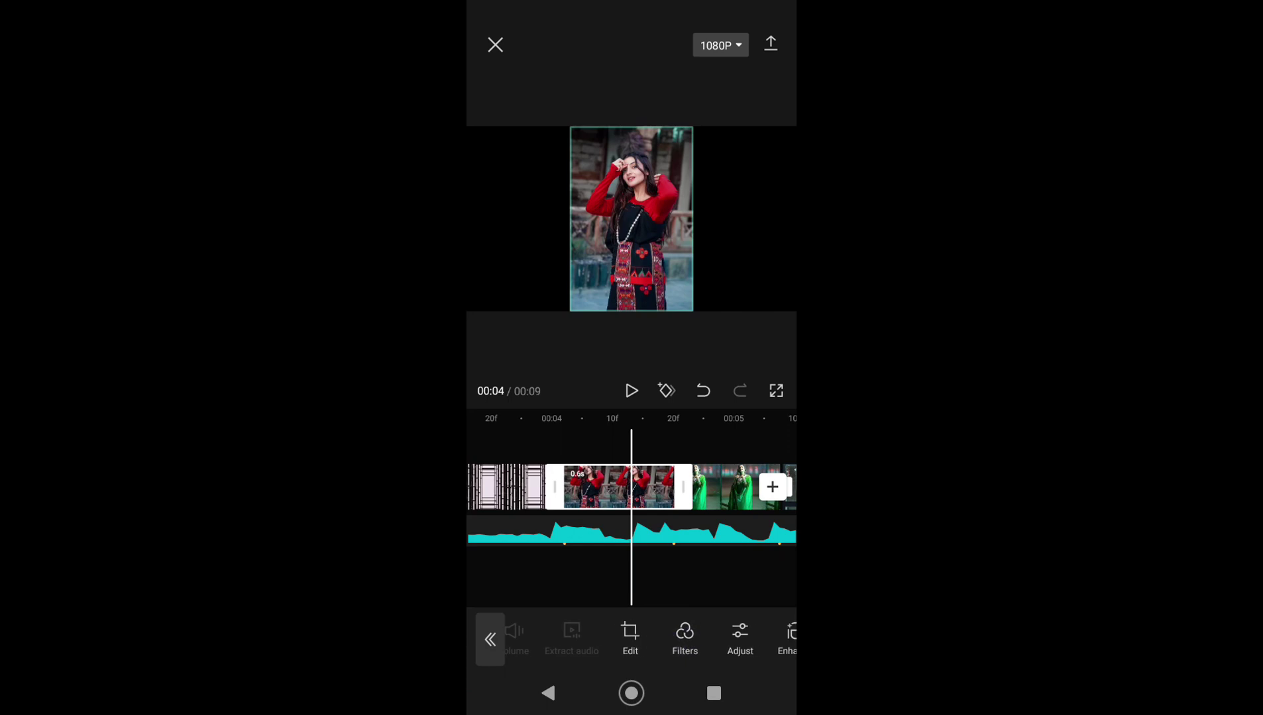
{"action": "left_click", "coordinate": [636, 641]}
{"action": "left_click", "coordinate": [563, 640]}
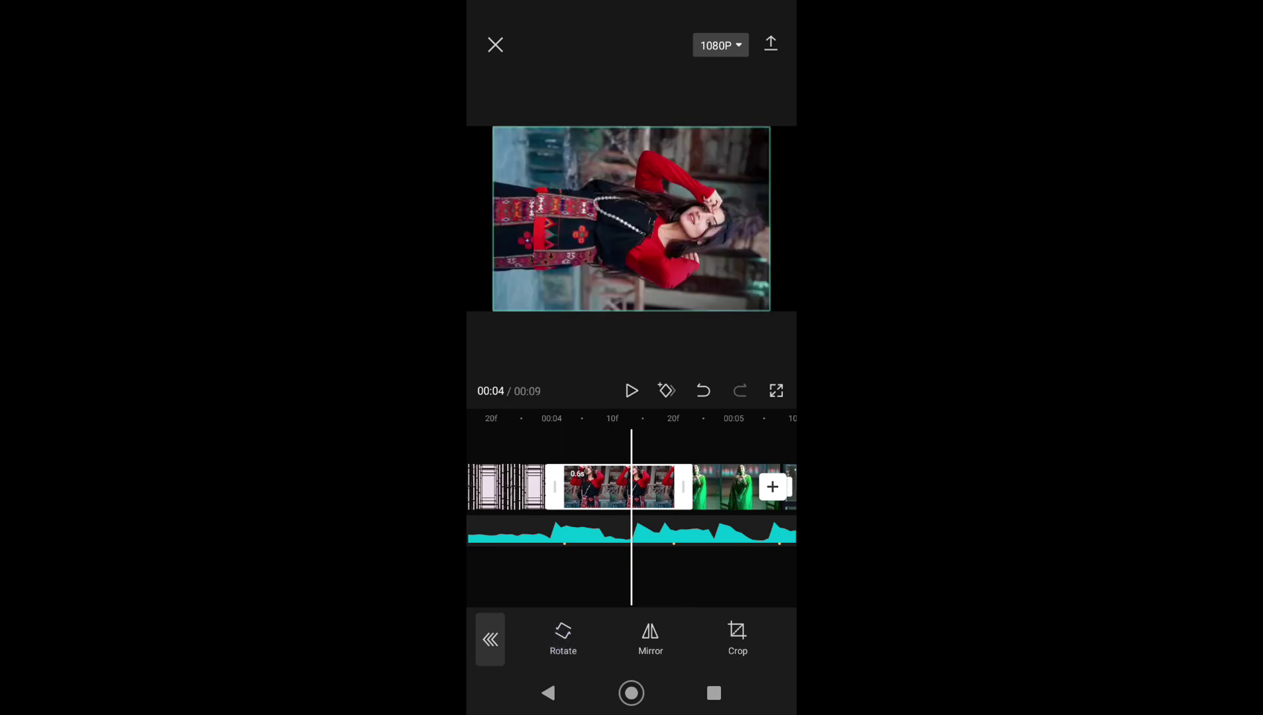
{"action": "left_click", "coordinate": [578, 258]}
{"action": "left_click_drag", "start_coordinate": [578, 258], "coordinate": [570, 262]}
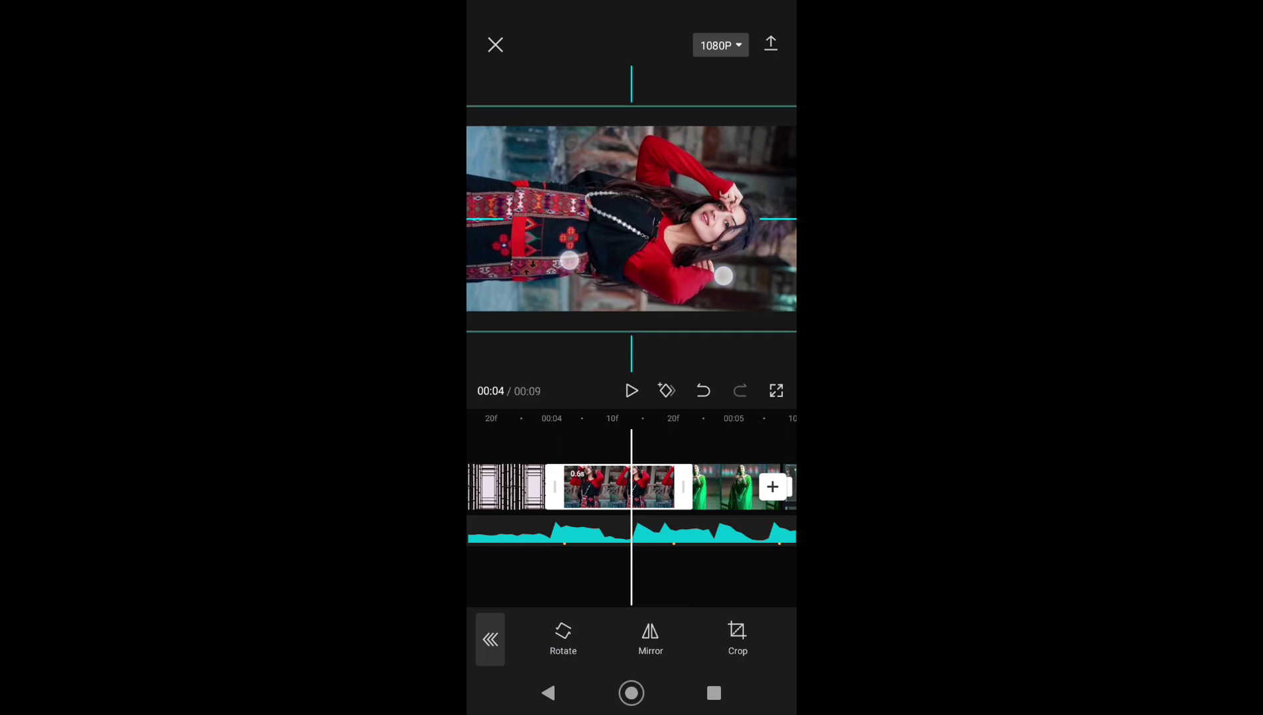
Rotate the green- and blue-dress photos 90° and enlarge them to fill the frame.
{"action": "left_click_drag", "start_coordinate": [734, 571], "coordinate": [696, 570]}
{"action": "left_click", "coordinate": [563, 636]}
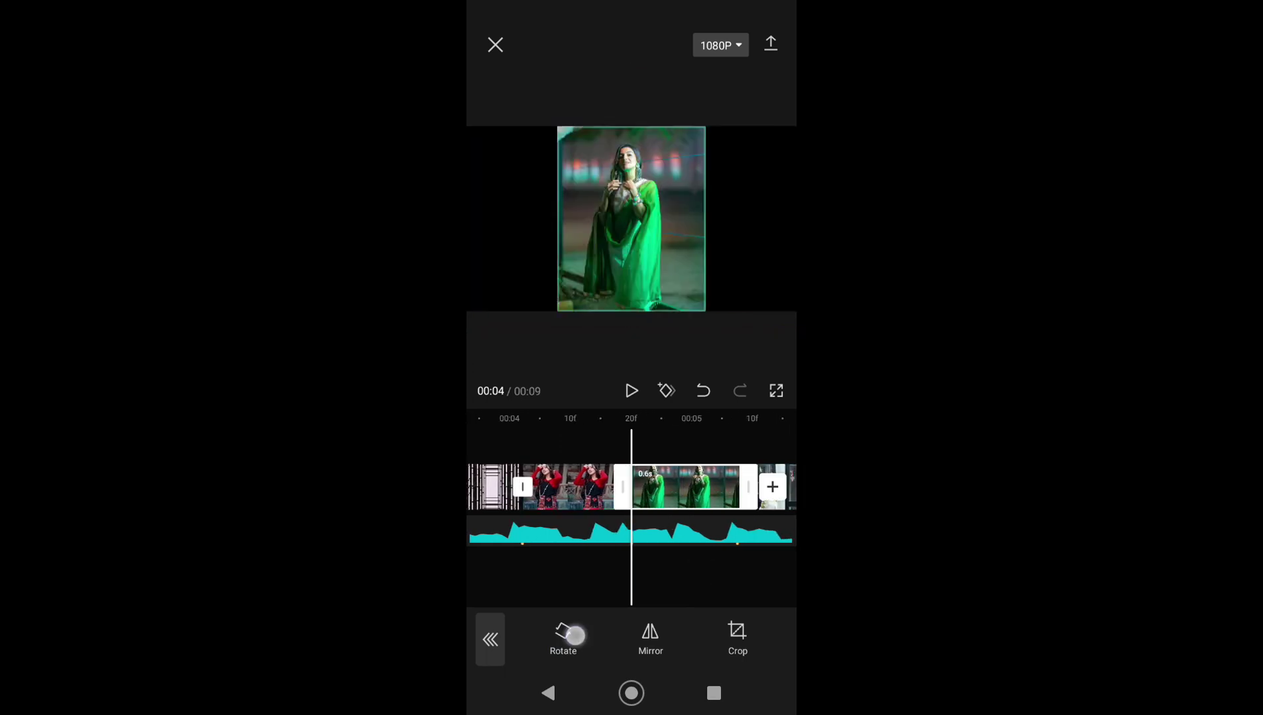
{"action": "left_click_drag", "start_coordinate": [712, 276], "coordinate": [747, 292]}
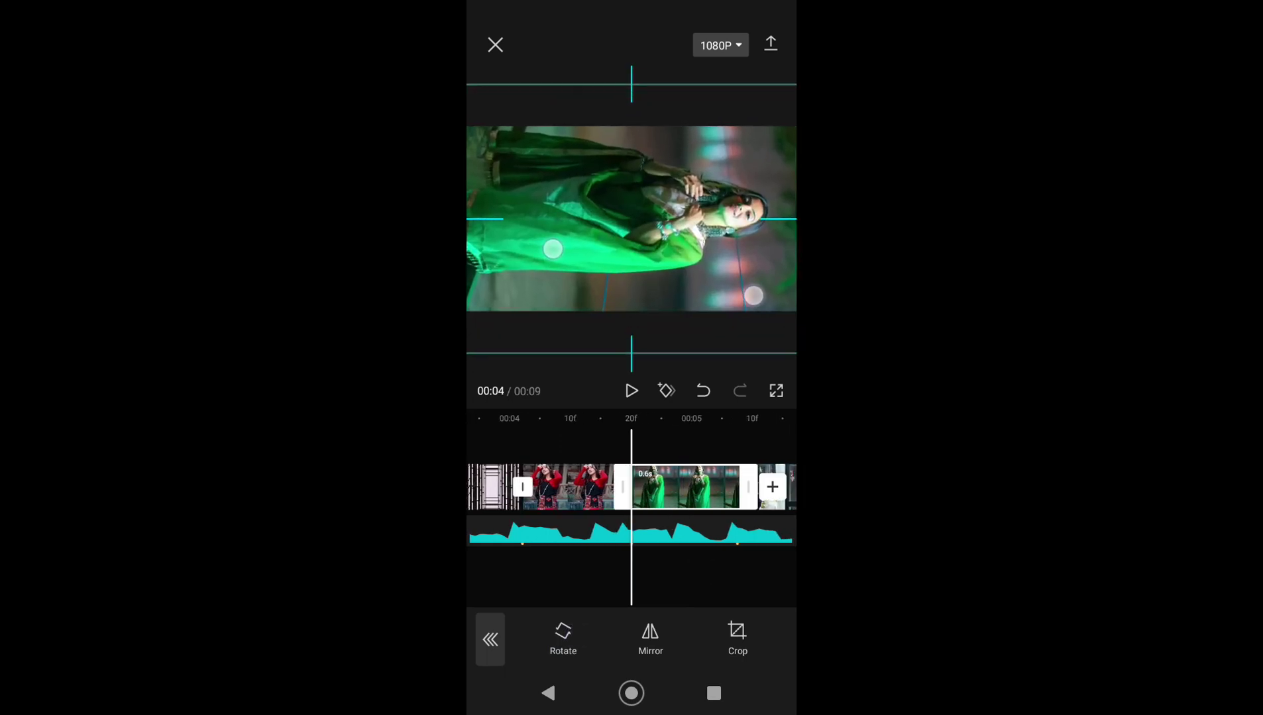
{"action": "left_click_drag", "start_coordinate": [717, 555], "coordinate": [682, 555]}
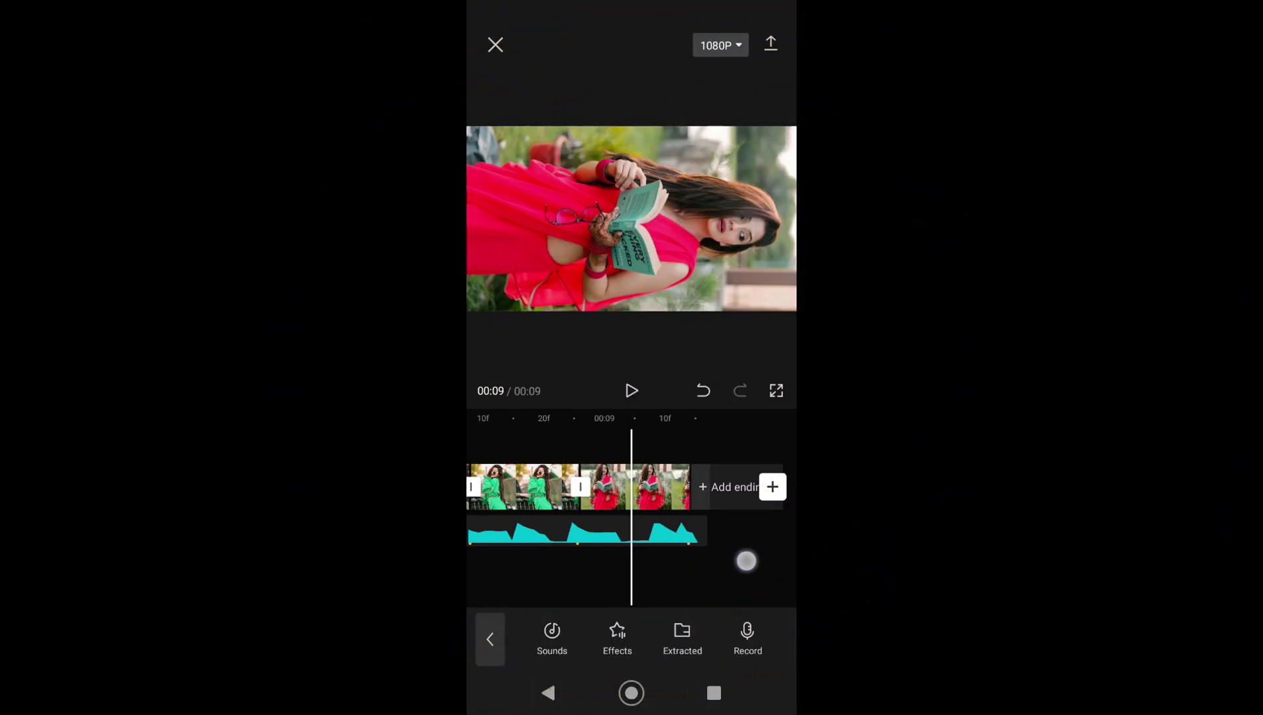
{"action": "mouse_move", "coordinate": [744, 558]}
{"action": "left_mouse_down"}
{"action": "mouse_move", "coordinate": [707, 571]}
{"action": "mouse_move", "coordinate": [735, 570]}
{"action": "left_mouse_up"}
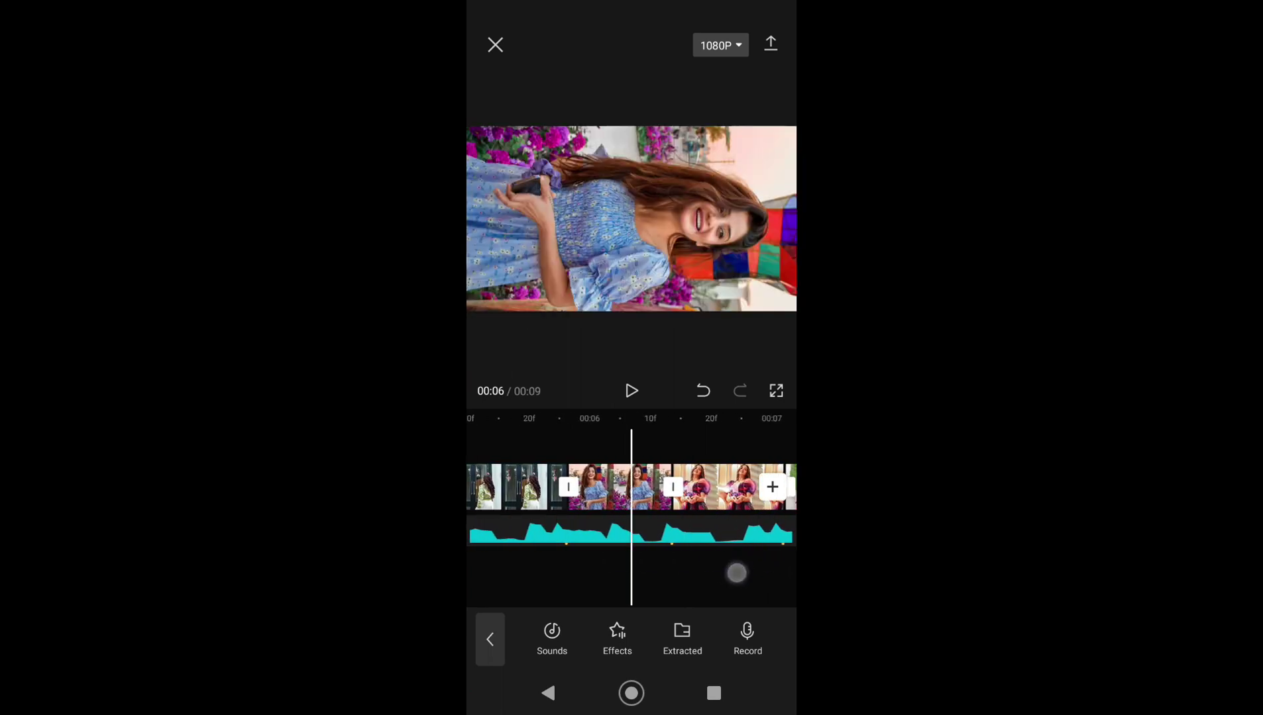
{"action": "left_click_drag", "start_coordinate": [636, 555], "coordinate": [669, 558]}
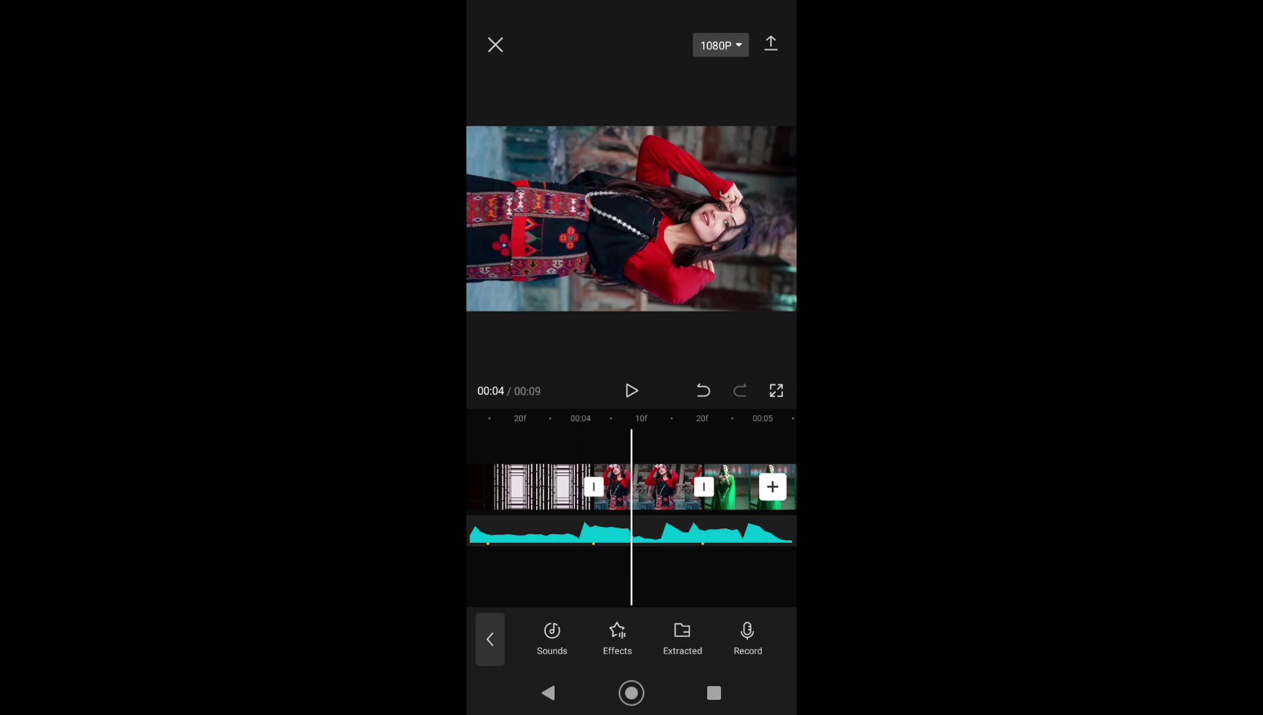
Apply the Pendulum 1 combo animation to the red-dress photo with a shortened 0.6s duration.
{"action": "left_click", "coordinate": [654, 490]}
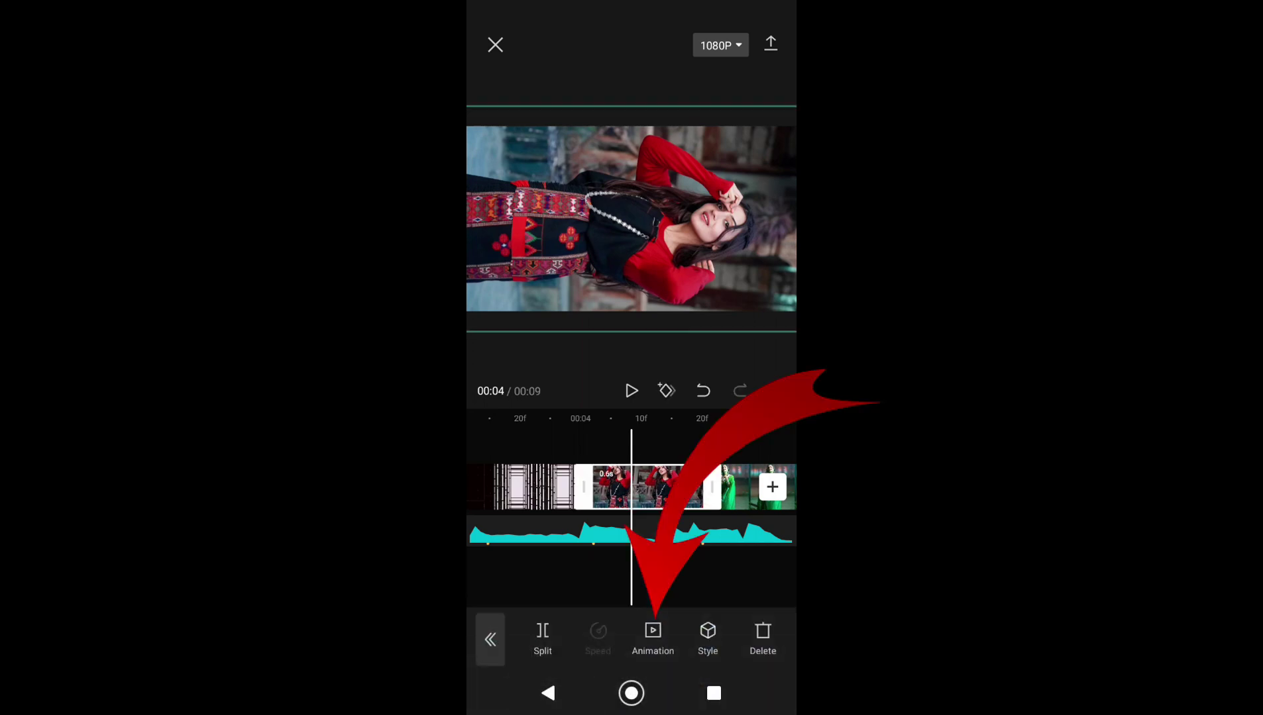
{"action": "left_click", "coordinate": [652, 637]}
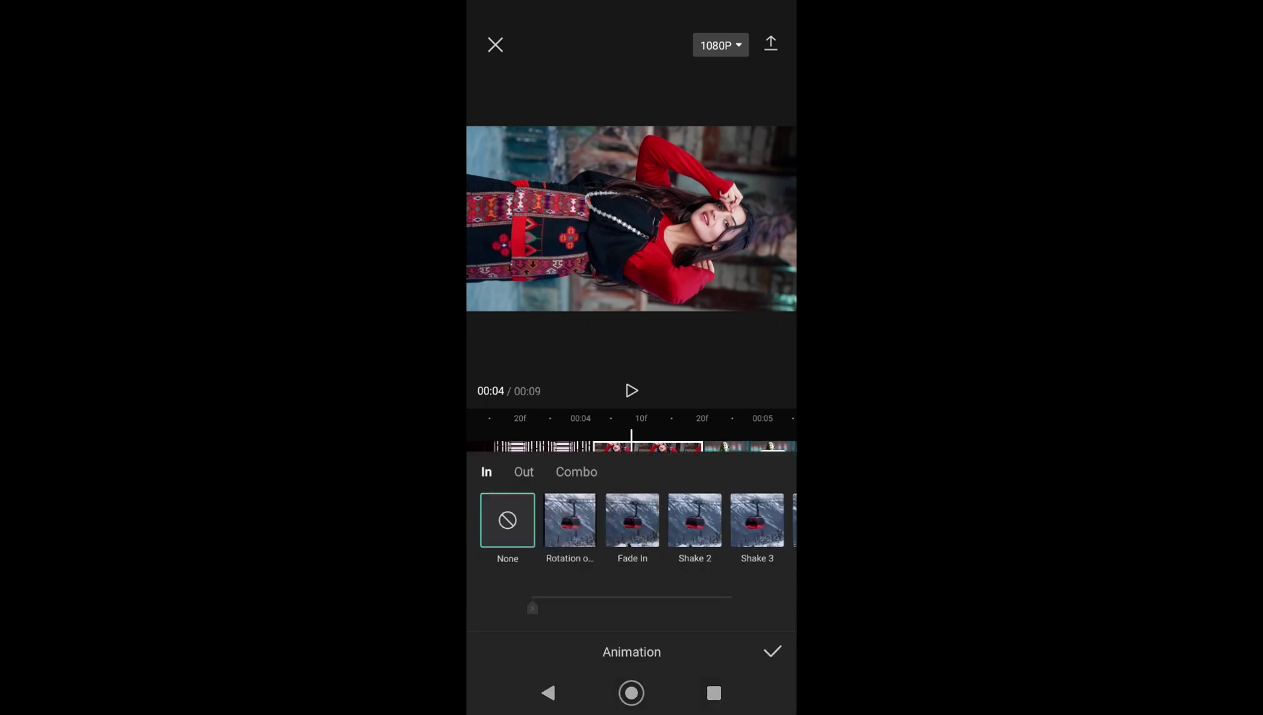
{"action": "left_click", "coordinate": [576, 472]}
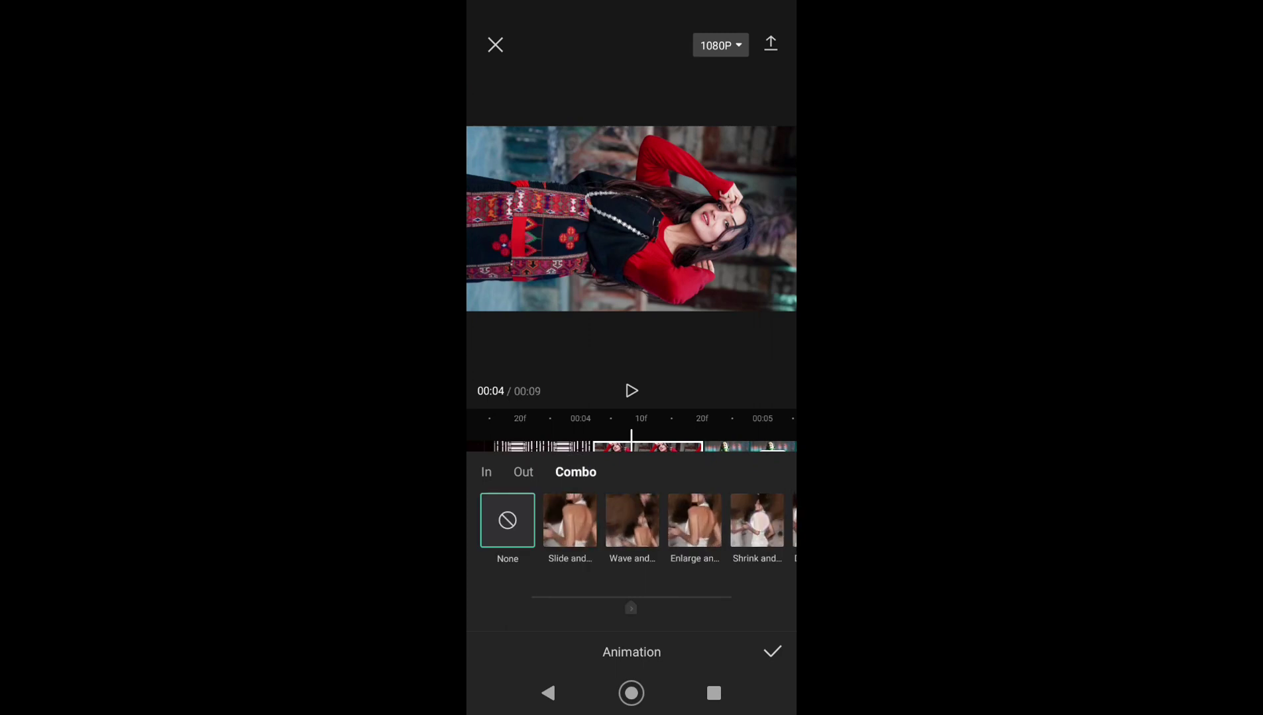
{"action": "left_click_drag", "start_coordinate": [755, 523], "coordinate": [569, 524]}
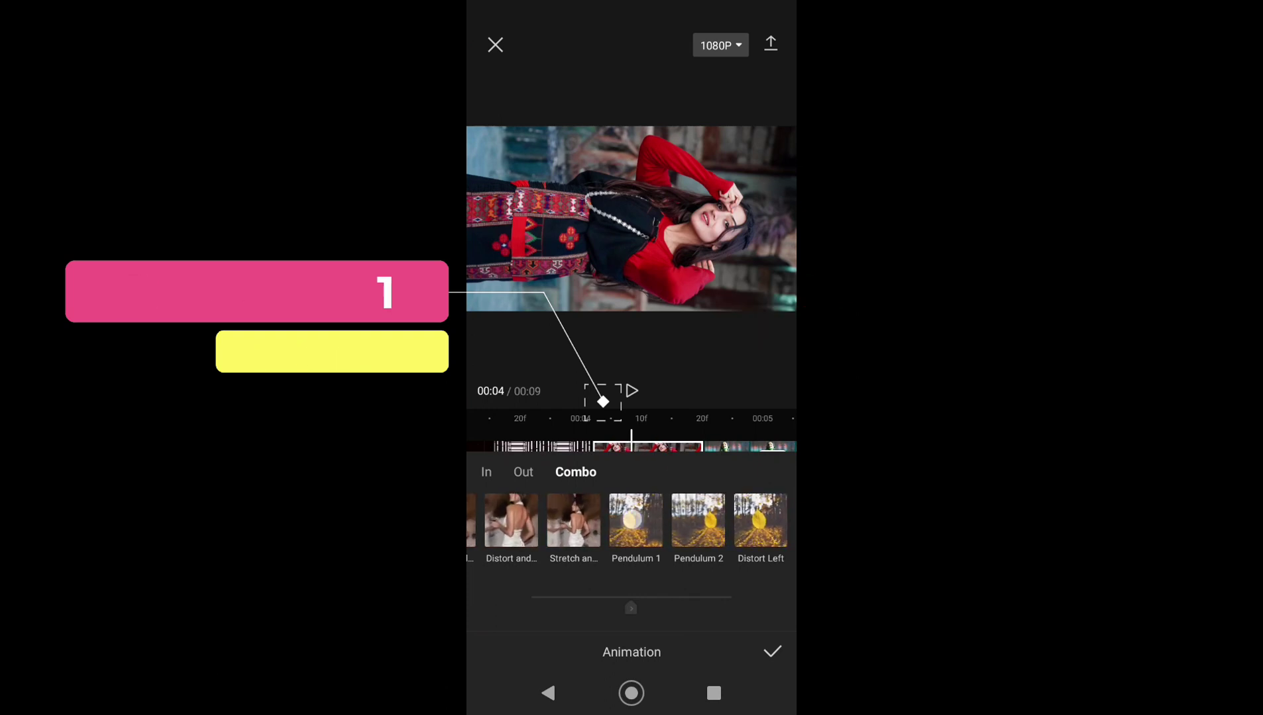
{"action": "left_click", "coordinate": [635, 520]}
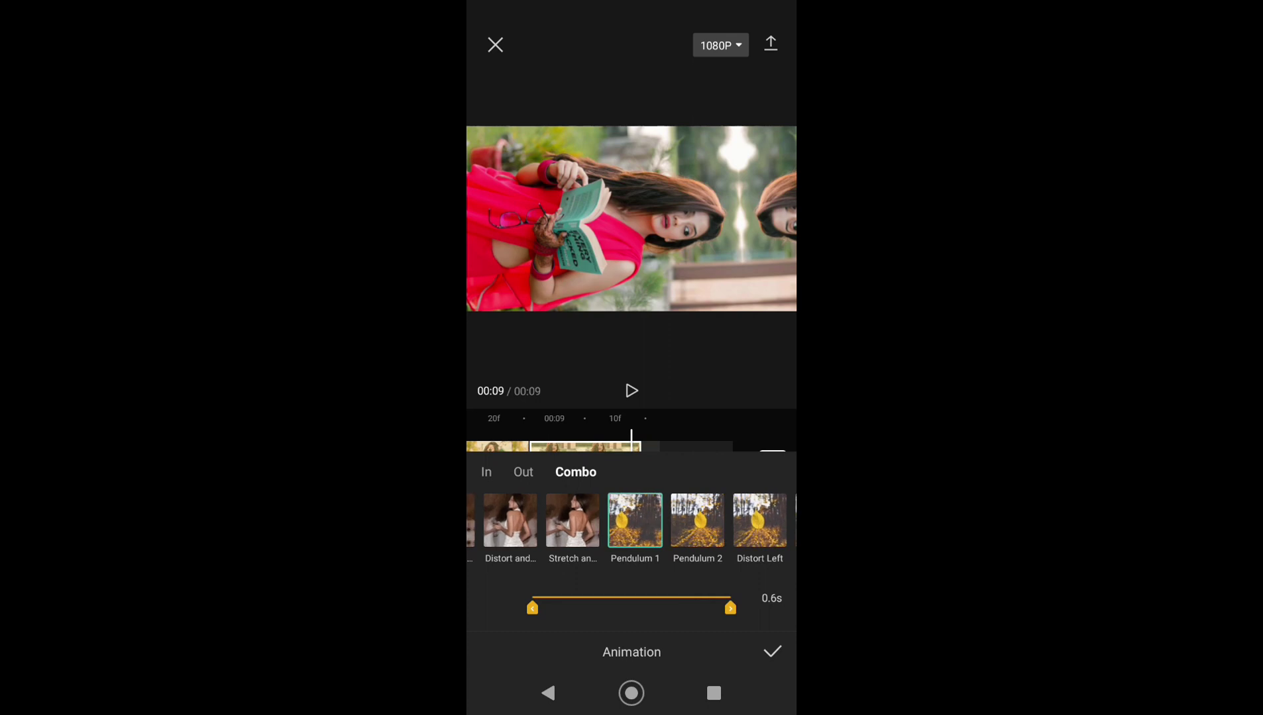
{"action": "mouse_move", "coordinate": [730, 608]}
{"action": "left_mouse_down"}
{"action": "mouse_move", "coordinate": [635, 642]}
{"action": "mouse_move", "coordinate": [749, 624]}
{"action": "left_mouse_up"}
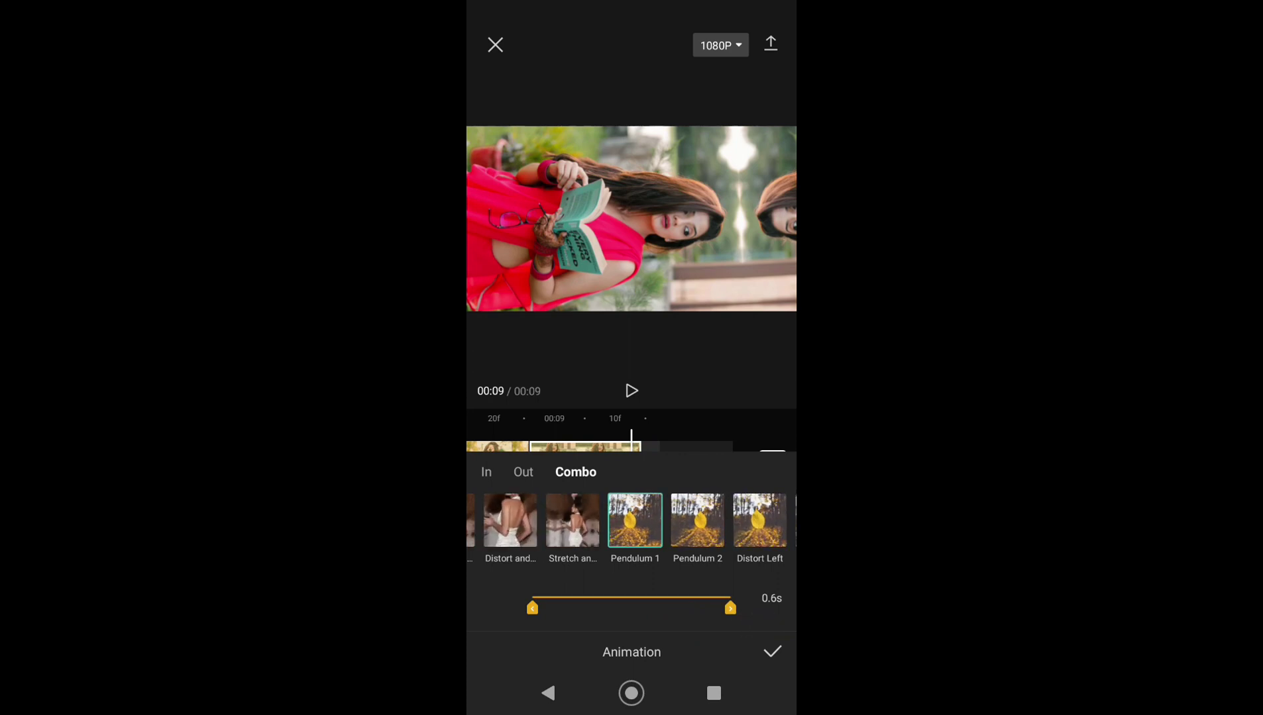
{"action": "left_click", "coordinate": [773, 652]}
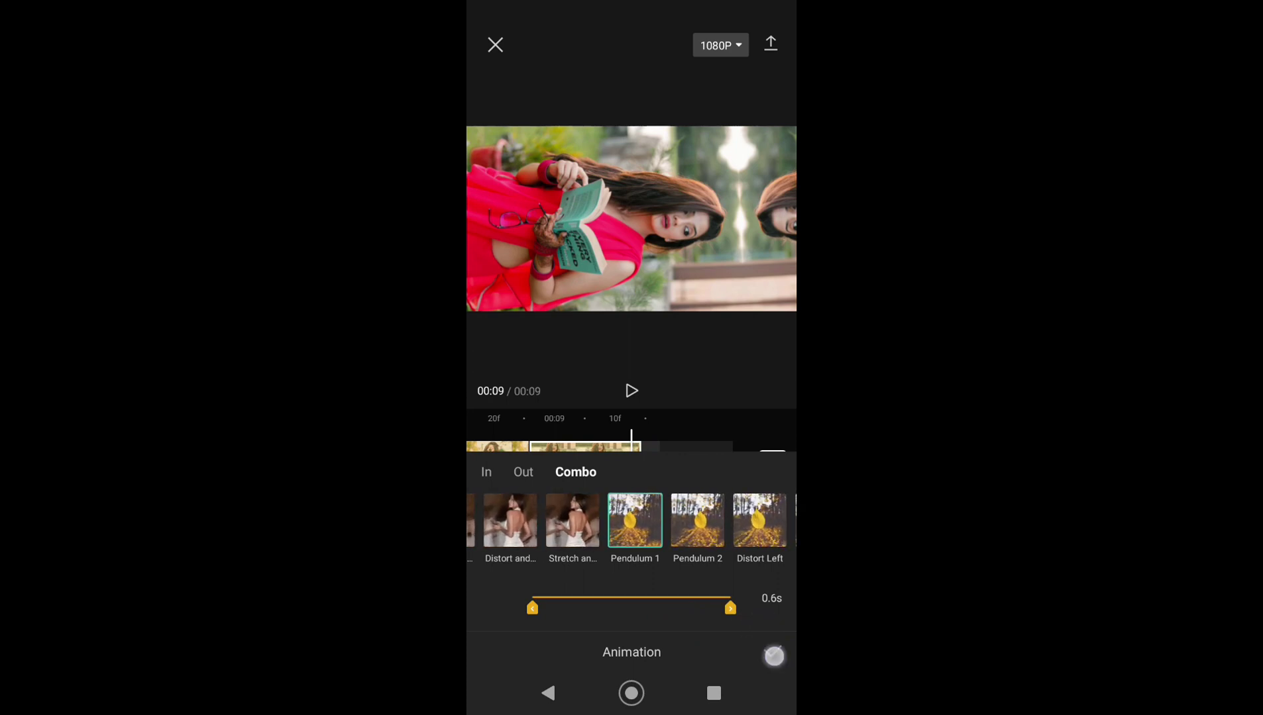
{"action": "mouse_move", "coordinate": [667, 579]}
{"action": "left_mouse_down"}
{"action": "mouse_move", "coordinate": [749, 581]}
{"action": "mouse_move", "coordinate": [625, 563]}
{"action": "mouse_move", "coordinate": [733, 567]}
{"action": "mouse_move", "coordinate": [666, 555]}
{"action": "left_mouse_up"}
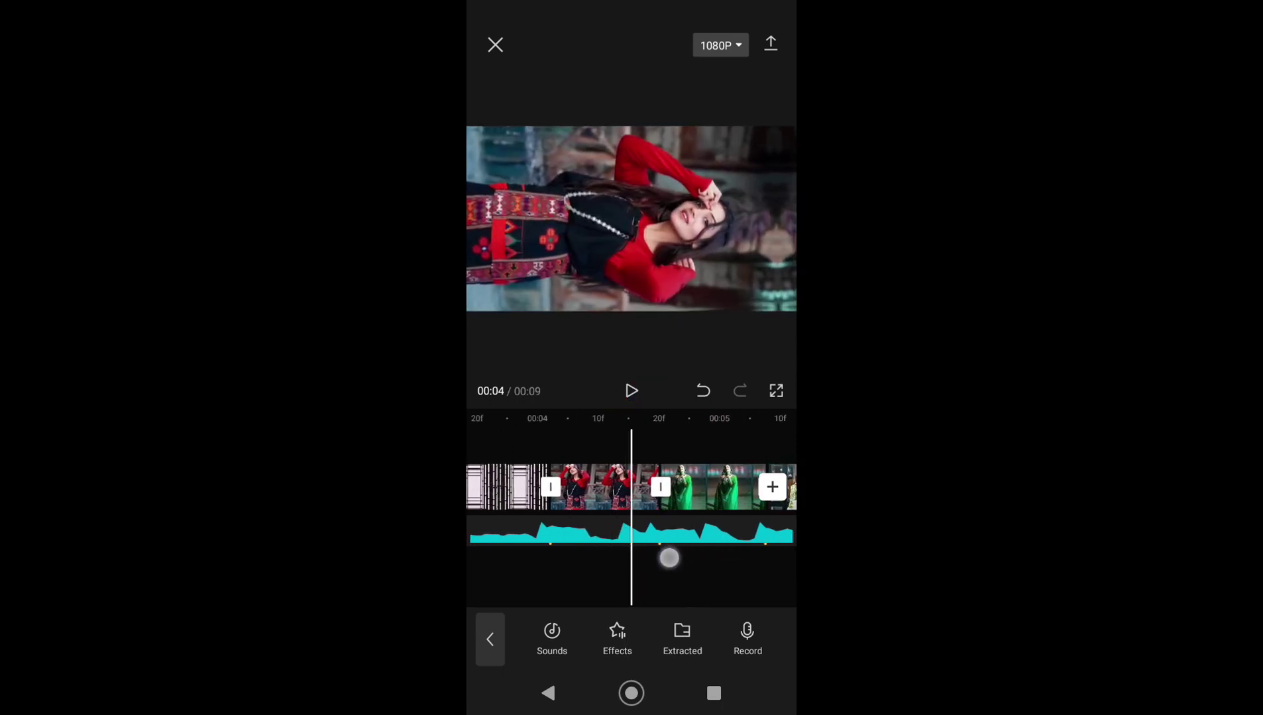
Apply the 0.2s Pull Out camera transition to all clip joins and confirm.
{"action": "left_click", "coordinate": [660, 488]}
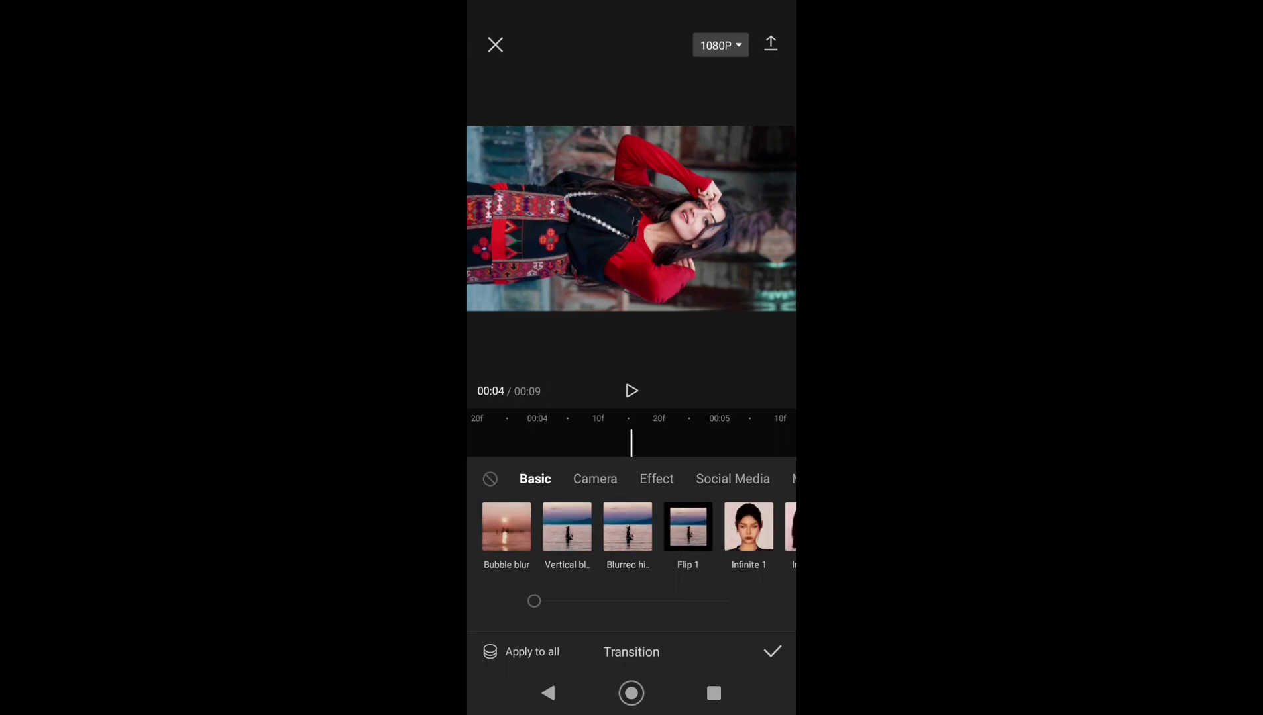
{"action": "left_click", "coordinate": [595, 478]}
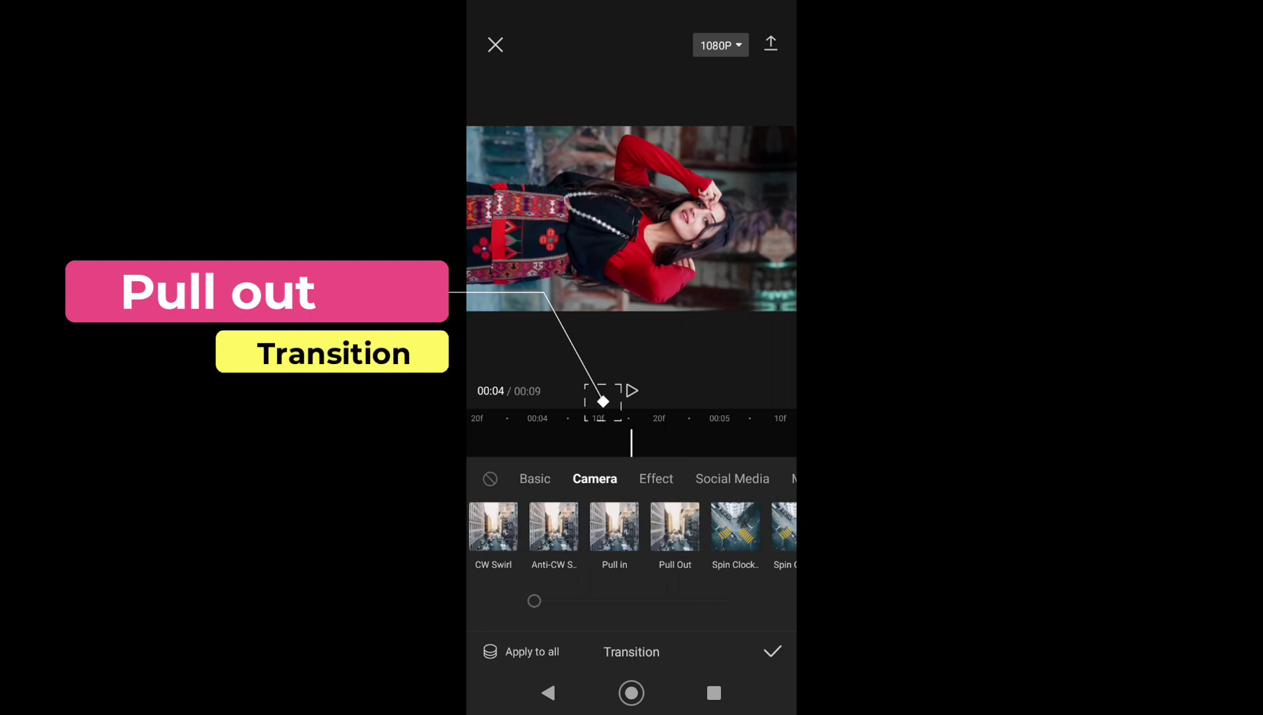
{"action": "scroll", "coordinate": [631, 533], "scroll_direction": "right", "scroll_amount": 1}
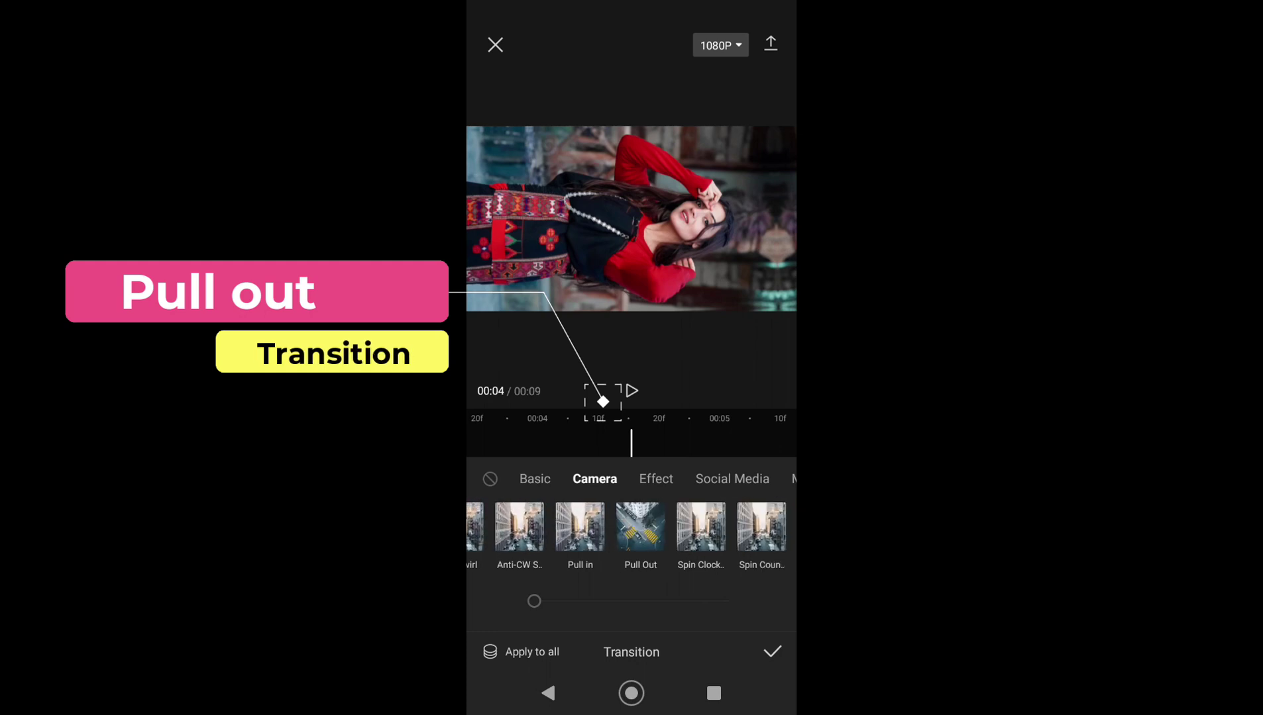
{"action": "left_click", "coordinate": [640, 527]}
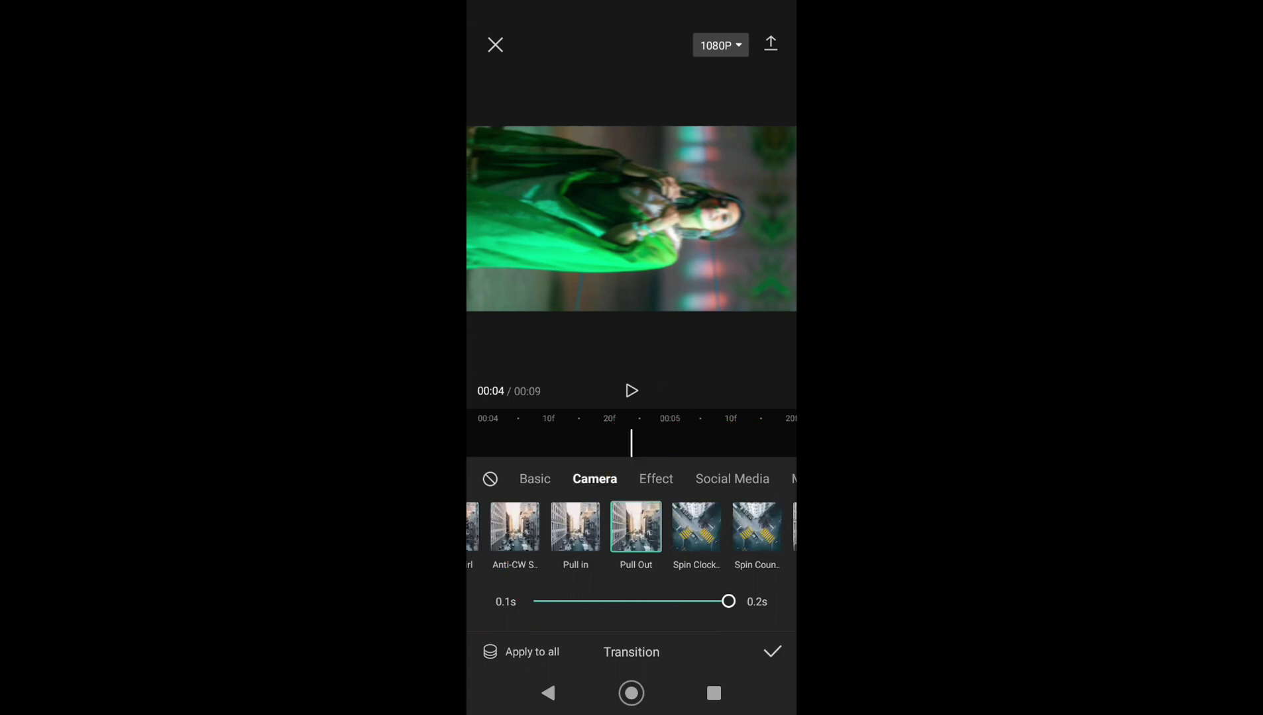
{"action": "left_click", "coordinate": [527, 651]}
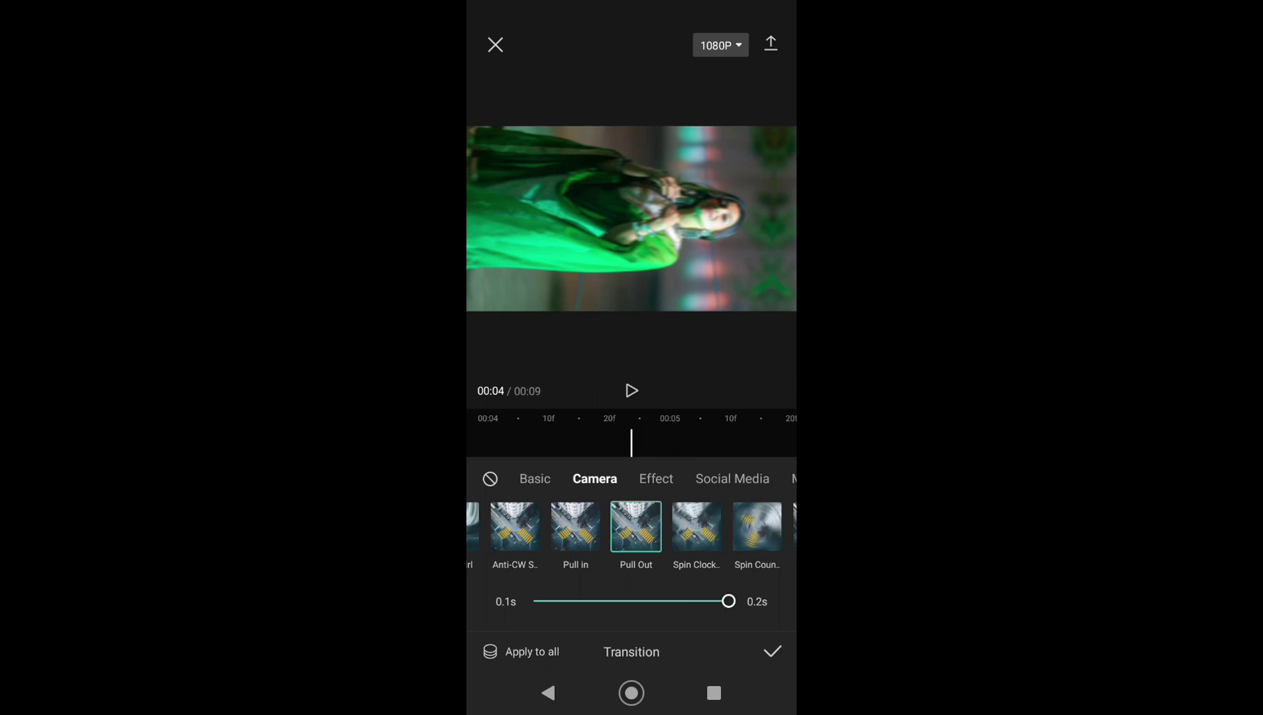
{"action": "left_click", "coordinate": [772, 652]}
{"action": "mouse_move", "coordinate": [755, 561]}
{"action": "left_mouse_down"}
{"action": "mouse_move", "coordinate": [578, 585]}
{"action": "mouse_move", "coordinate": [728, 583]}
{"action": "left_mouse_up"}
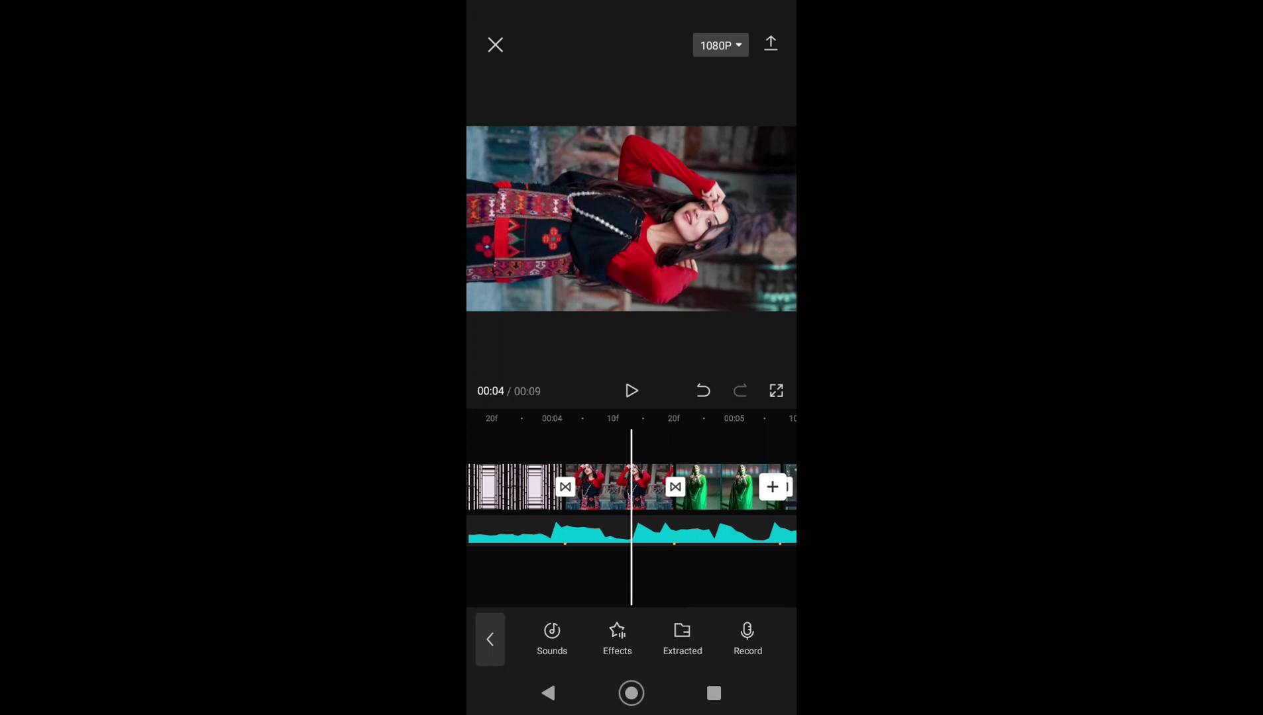
Deselect the music track and export the slideshow until it is ready to share.
{"action": "left_click", "coordinate": [481, 638]}
{"action": "left_click", "coordinate": [724, 558]}
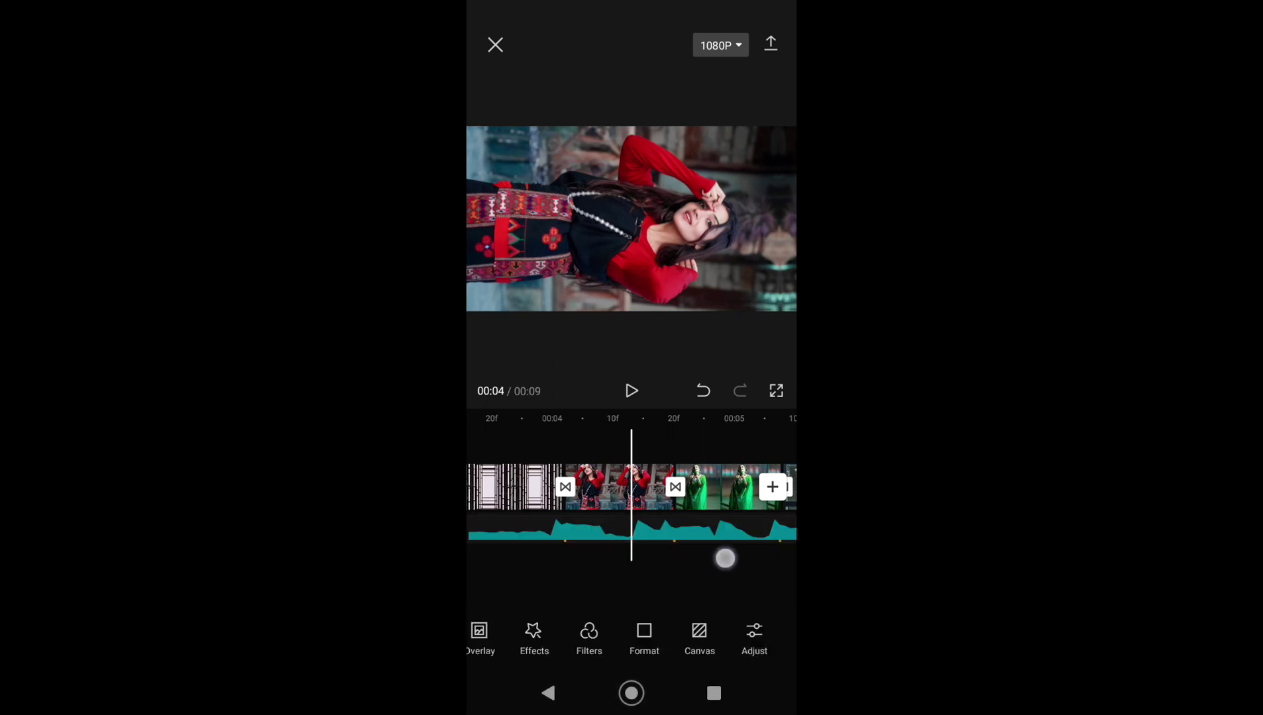
{"action": "left_click_drag", "start_coordinate": [725, 558], "coordinate": [738, 575]}
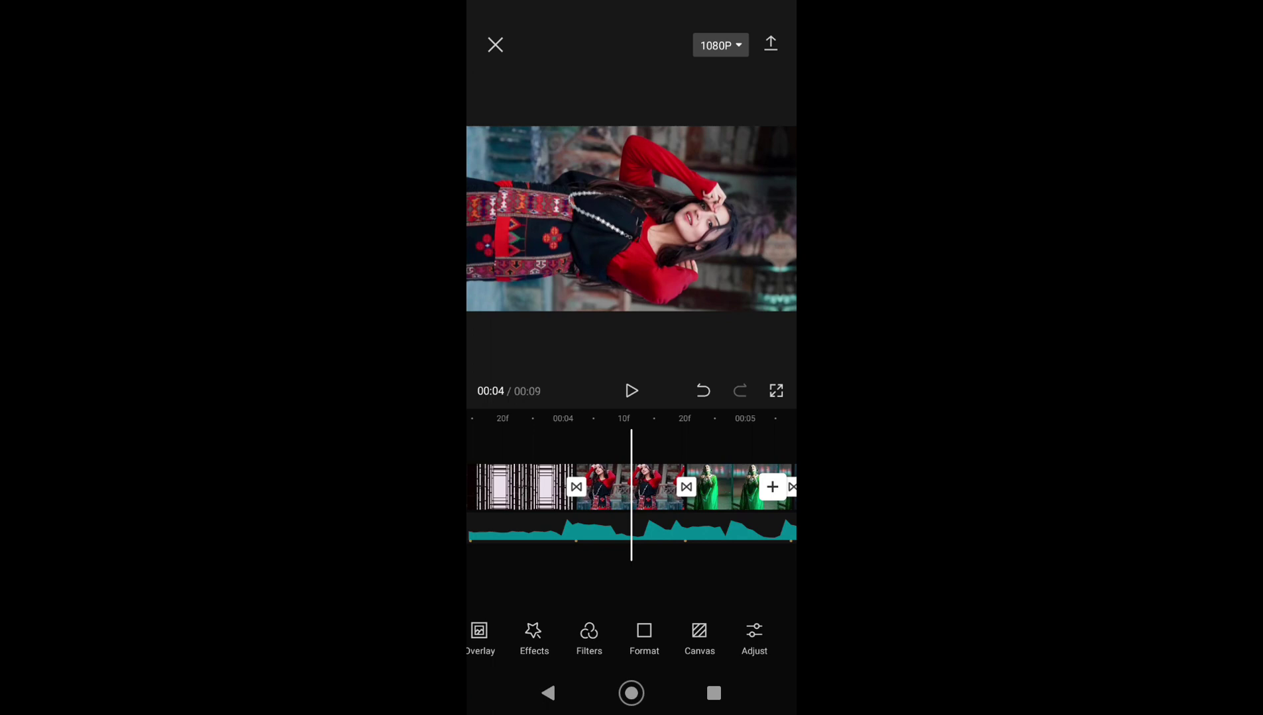
{"action": "left_click", "coordinate": [771, 44]}
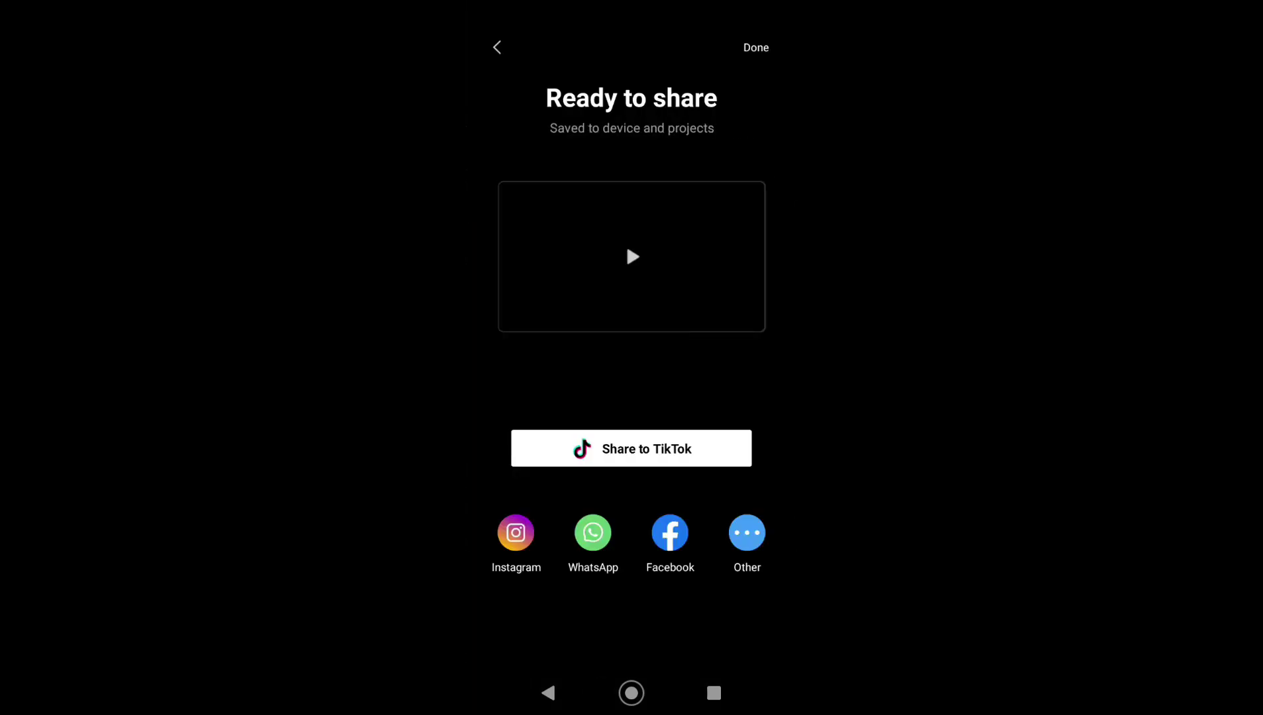
Close the share screen, start a new project and add the exported slideshow video.
{"action": "left_click", "coordinate": [758, 46]}
{"action": "left_click", "coordinate": [759, 46]}
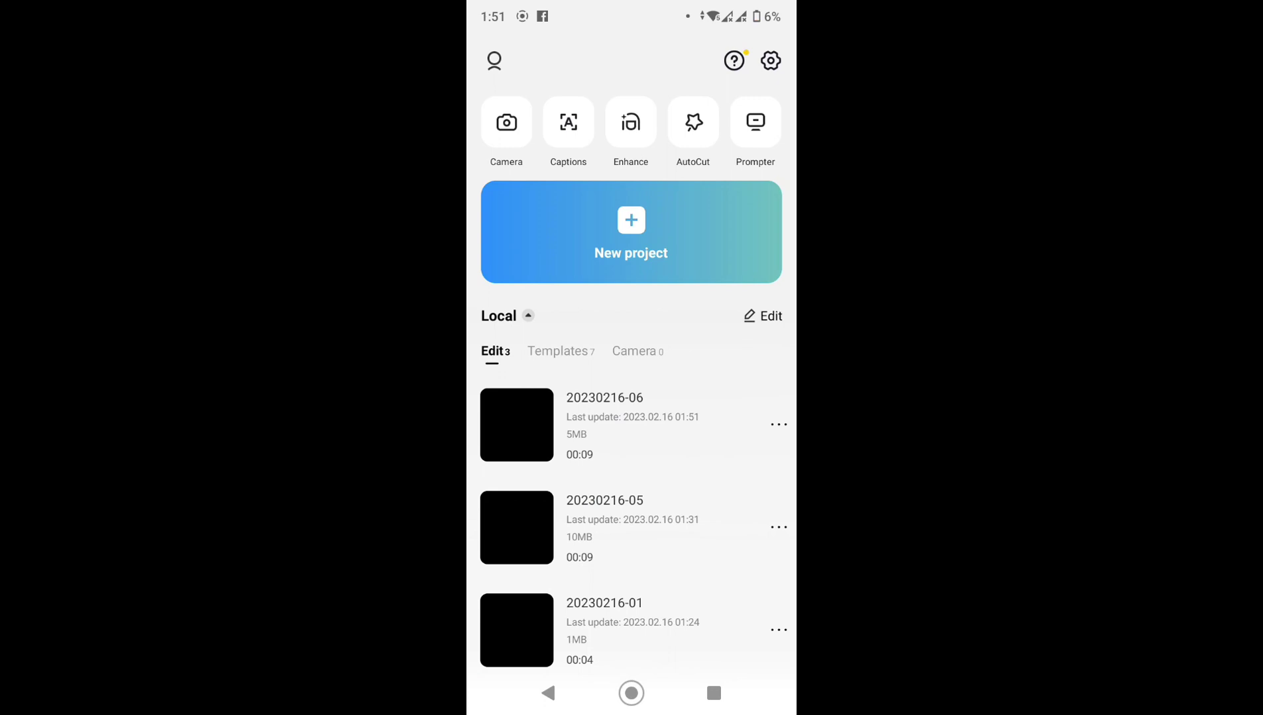
{"action": "left_click", "coordinate": [700, 246]}
{"action": "left_click", "coordinate": [557, 139]}
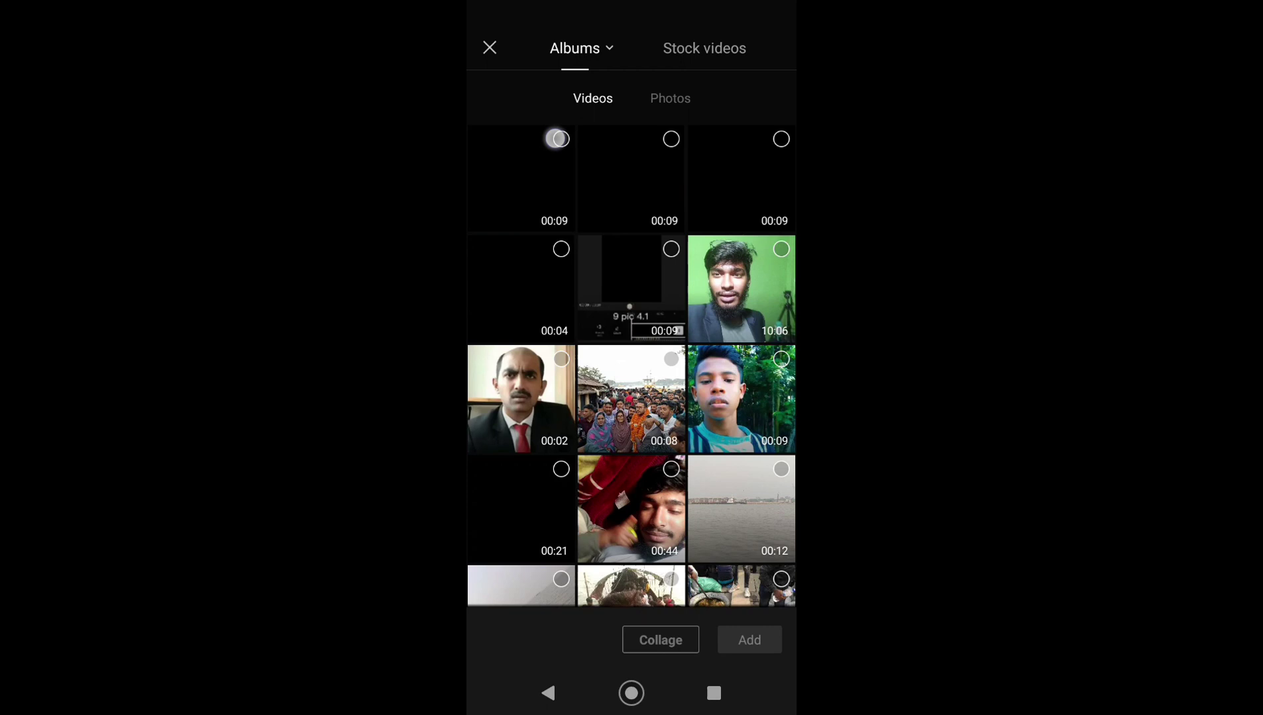
{"action": "left_click", "coordinate": [787, 637]}
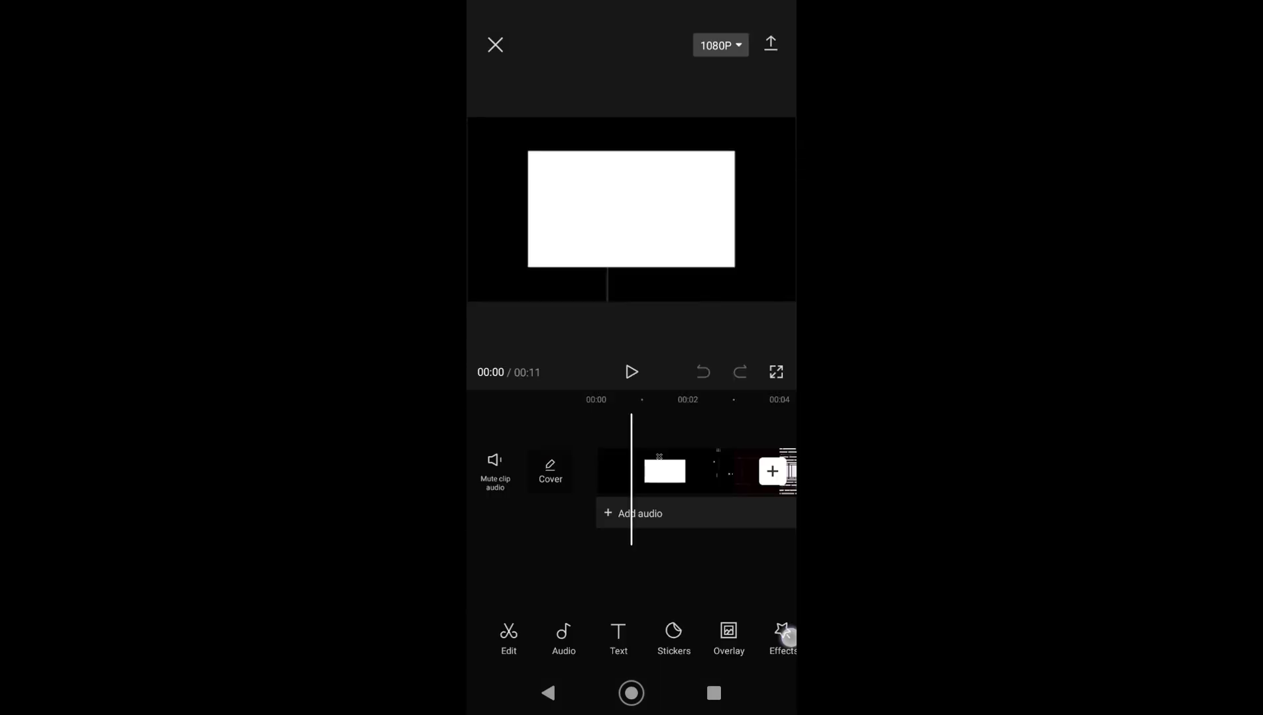
Set the project format to 9:16 vertical.
{"action": "left_click_drag", "start_coordinate": [787, 638], "coordinate": [577, 644]}
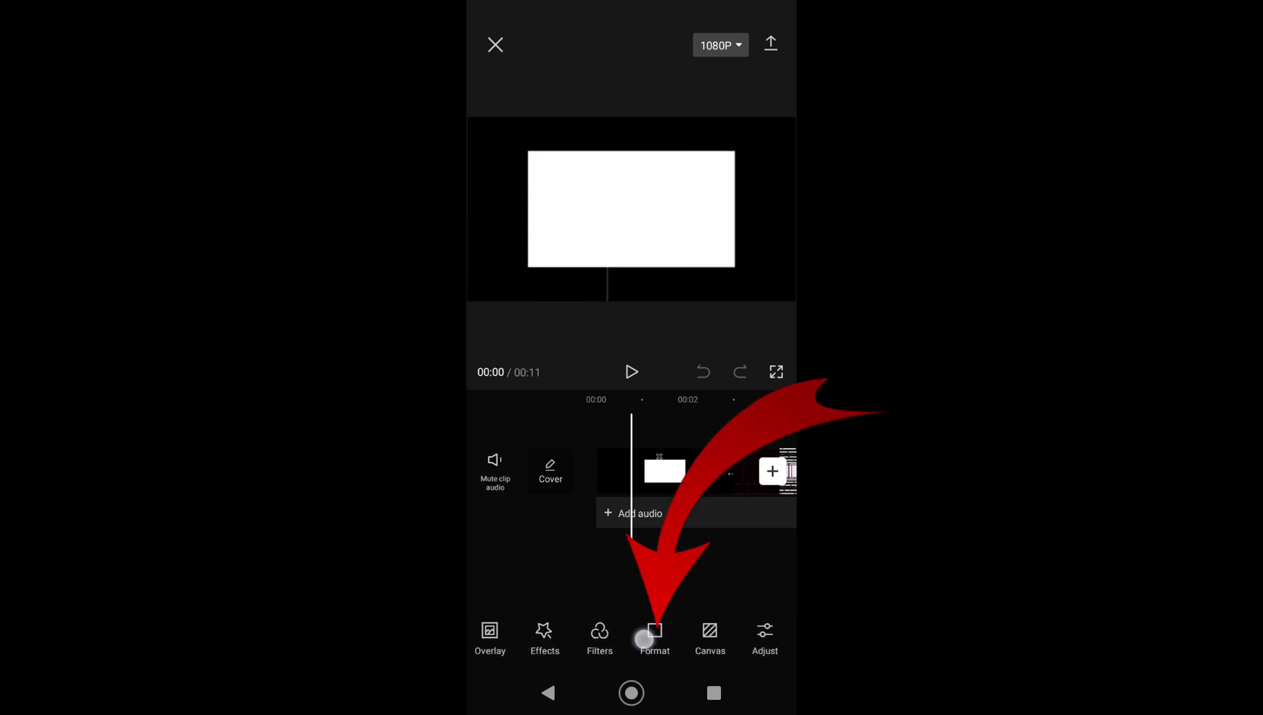
{"action": "left_click", "coordinate": [643, 639]}
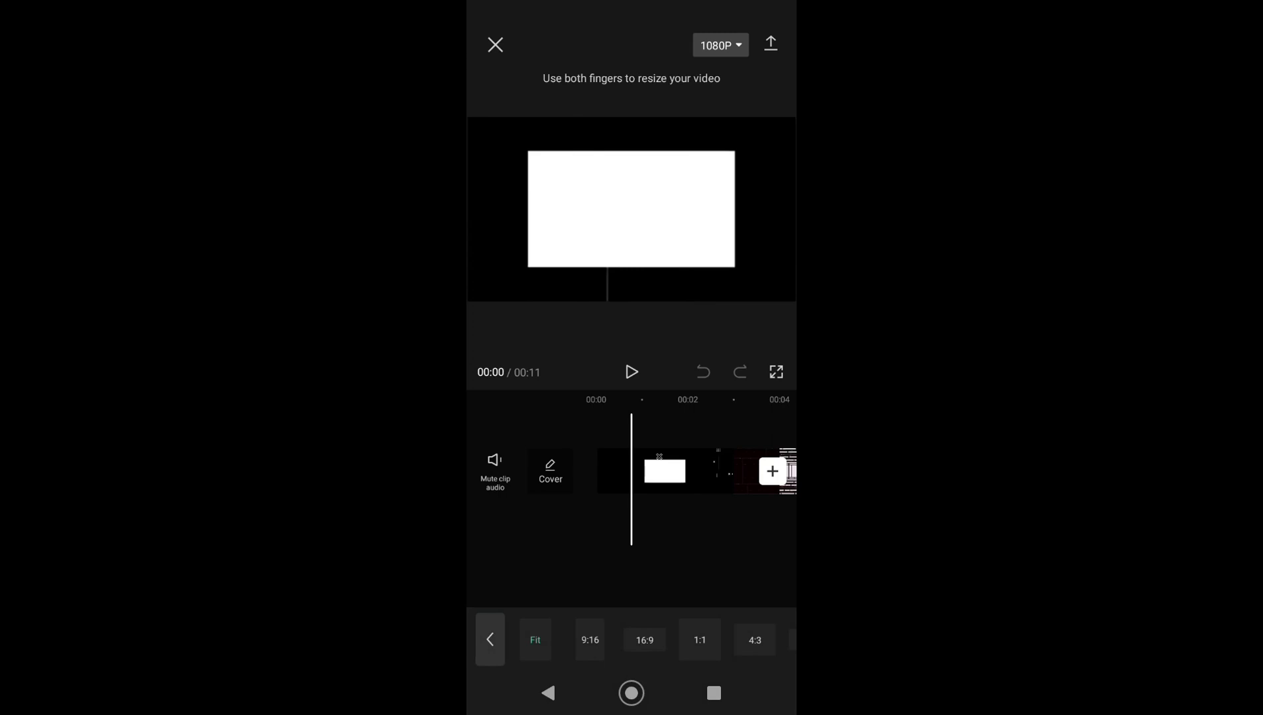
{"action": "left_click", "coordinate": [586, 647]}
Rotate the slideshow clip a quarter turn so it fills the portrait frame.
{"action": "left_click", "coordinate": [740, 550]}
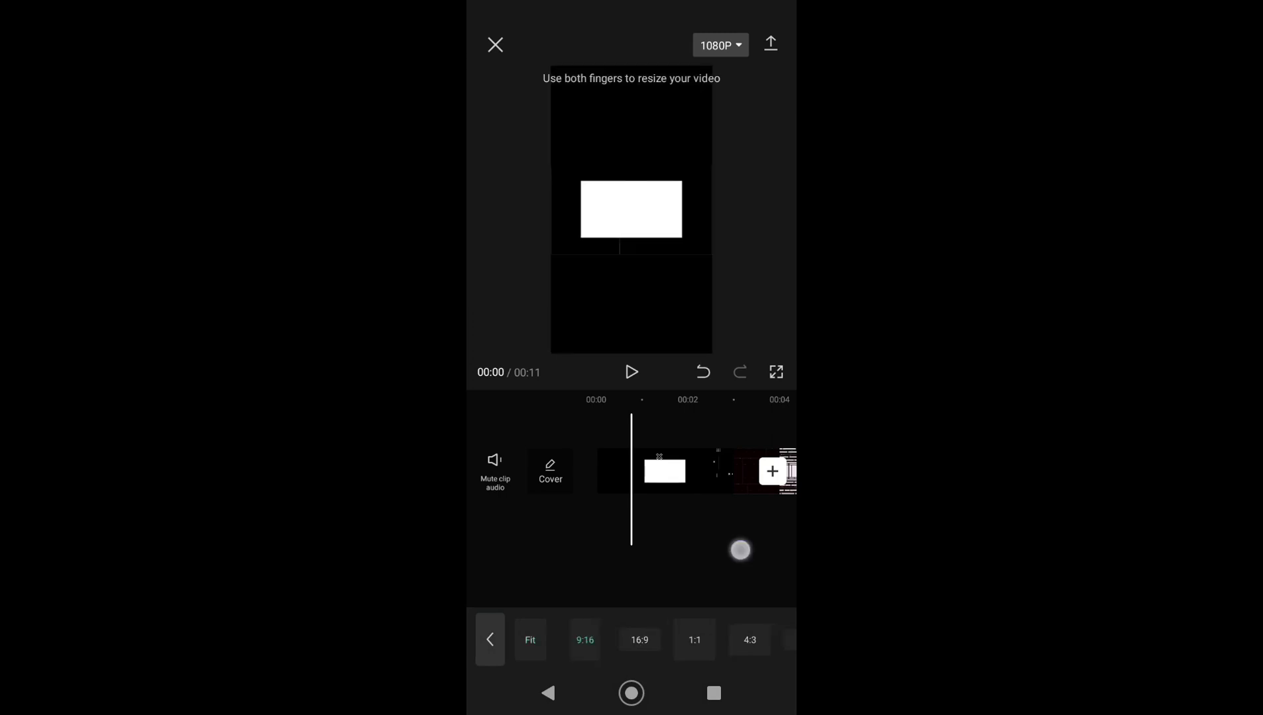
{"action": "left_click_drag", "start_coordinate": [740, 549], "coordinate": [640, 555]}
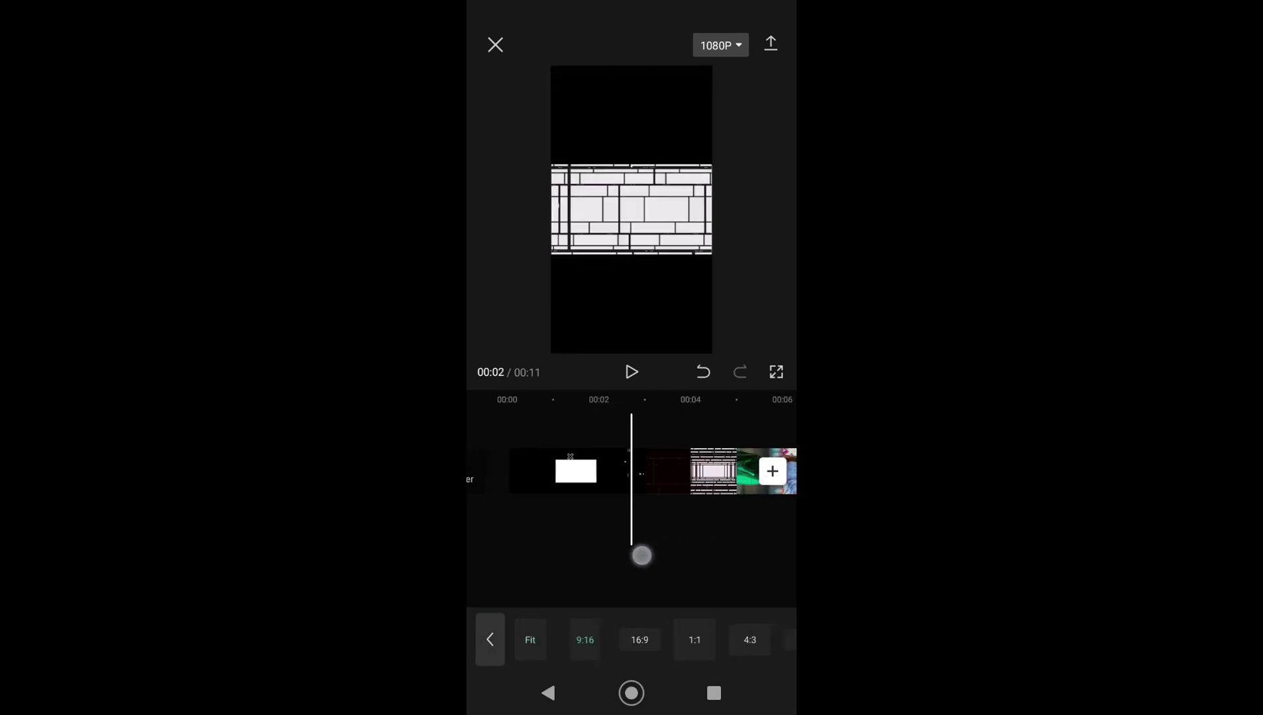
{"action": "left_click", "coordinate": [679, 468]}
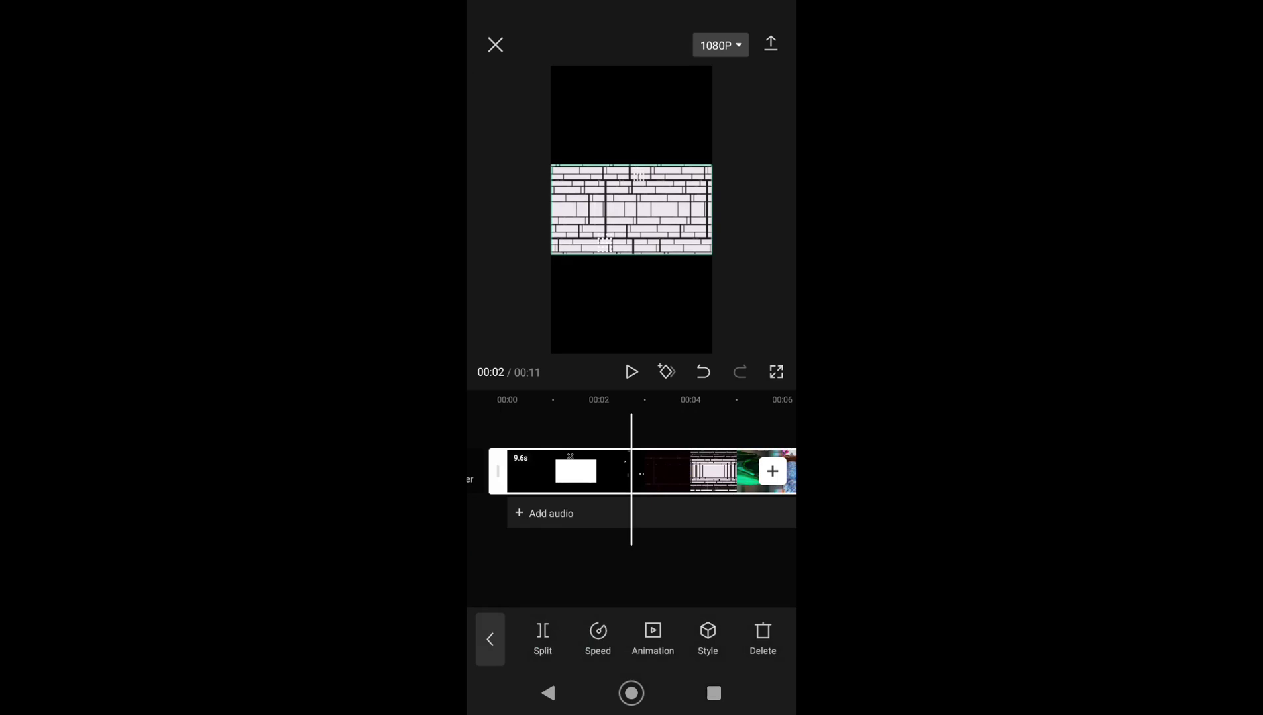
{"action": "left_click_drag", "start_coordinate": [765, 635], "coordinate": [654, 641]}
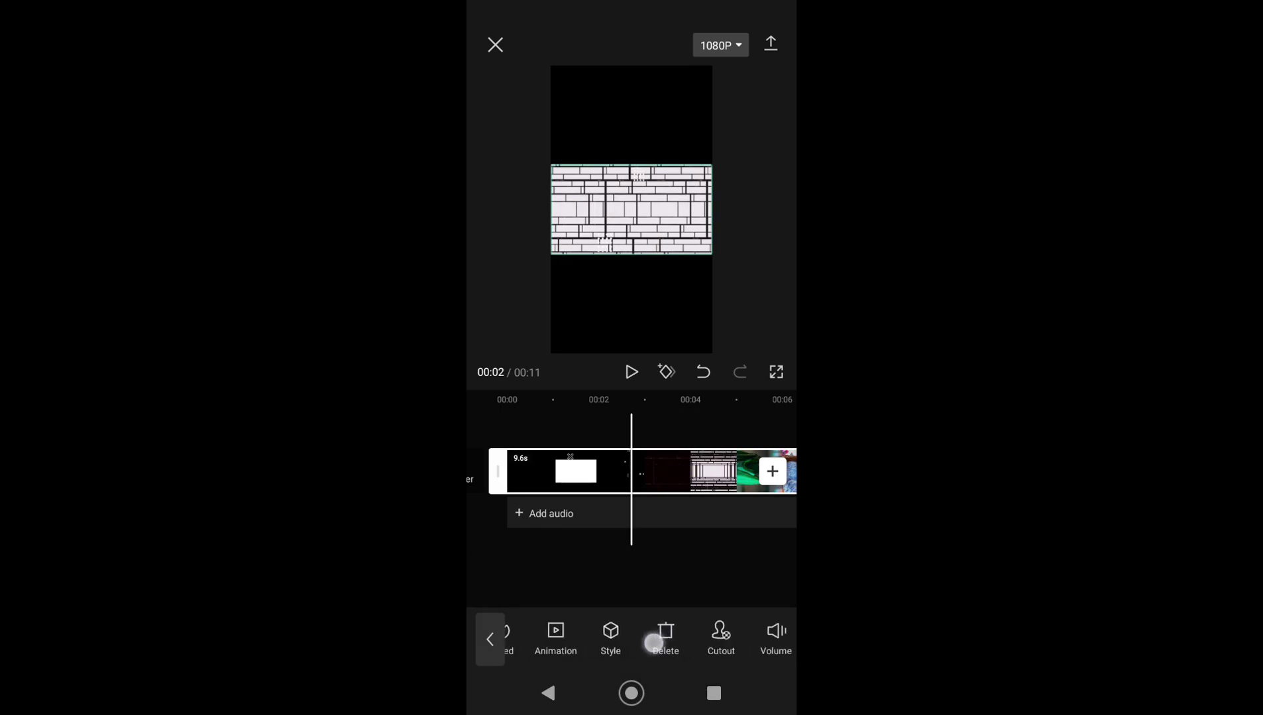
{"action": "left_click", "coordinate": [646, 641]}
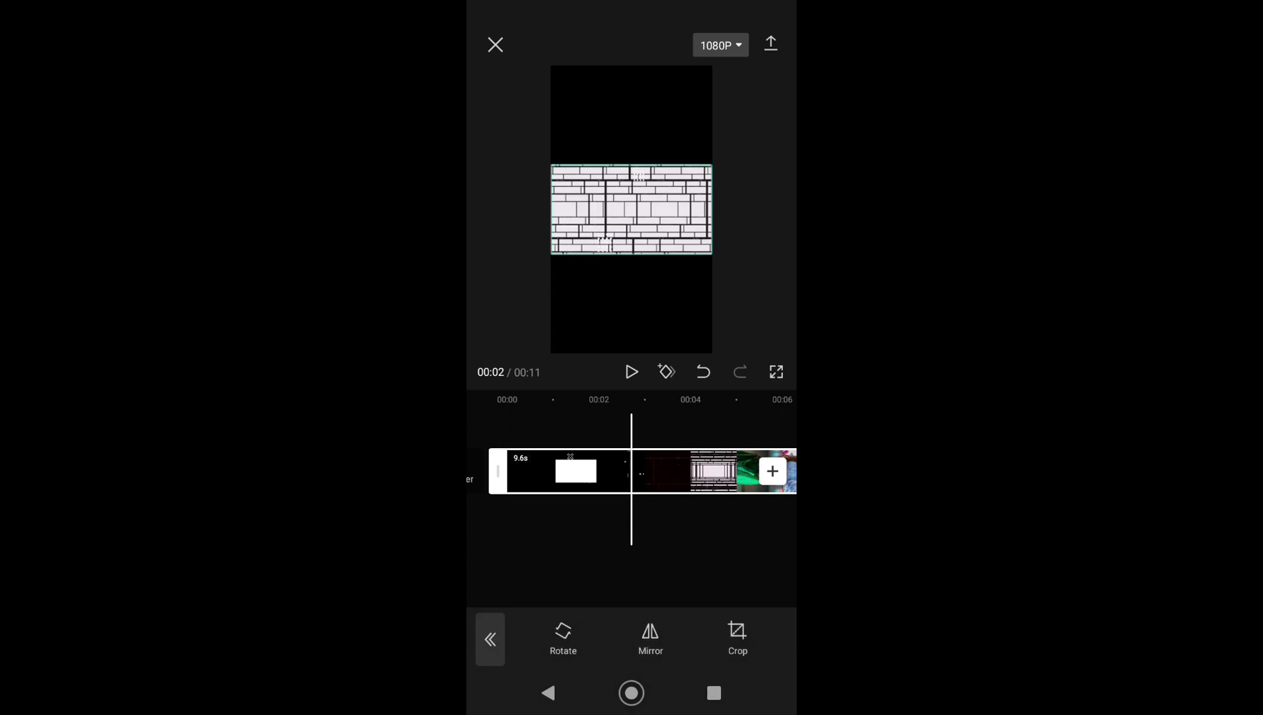
{"action": "left_click", "coordinate": [561, 640]}
{"action": "left_click", "coordinate": [561, 640]}
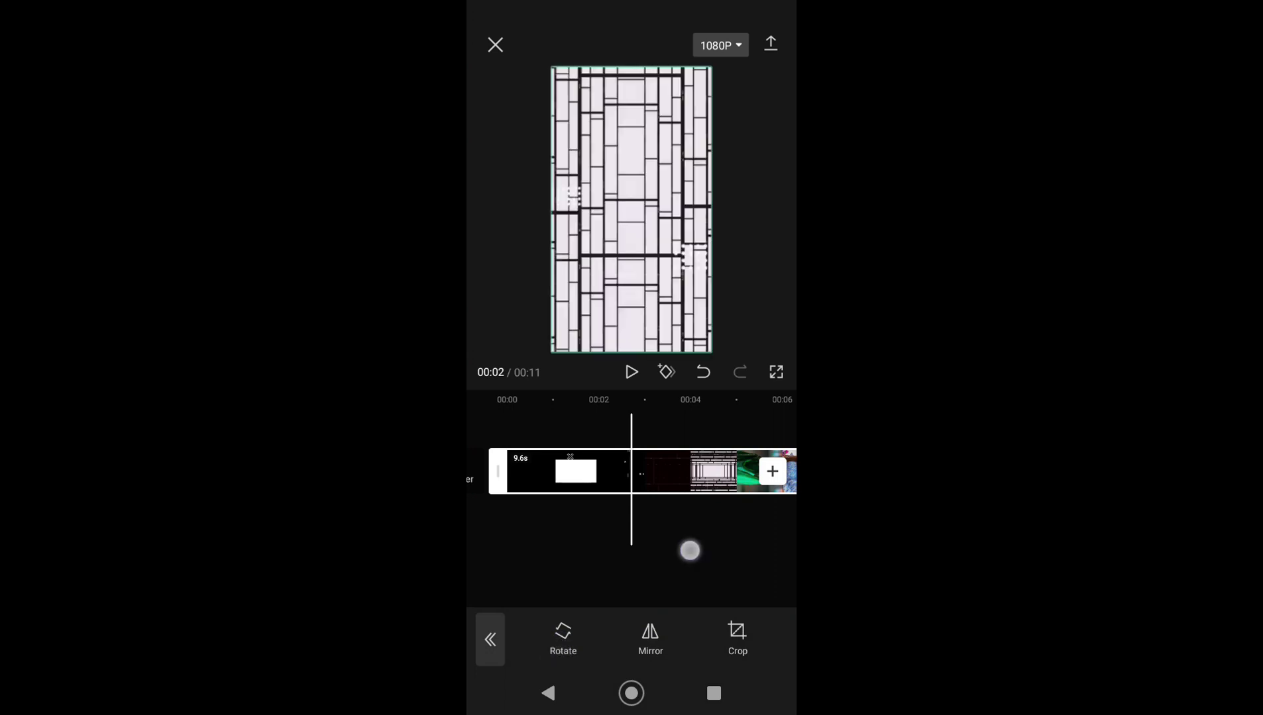
{"action": "left_click_drag", "start_coordinate": [689, 550], "coordinate": [567, 577]}
{"action": "mouse_move", "coordinate": [736, 547]}
{"action": "left_mouse_down"}
{"action": "mouse_move", "coordinate": [586, 566]}
{"action": "mouse_move", "coordinate": [685, 572]}
{"action": "mouse_move", "coordinate": [598, 584]}
{"action": "left_mouse_up"}
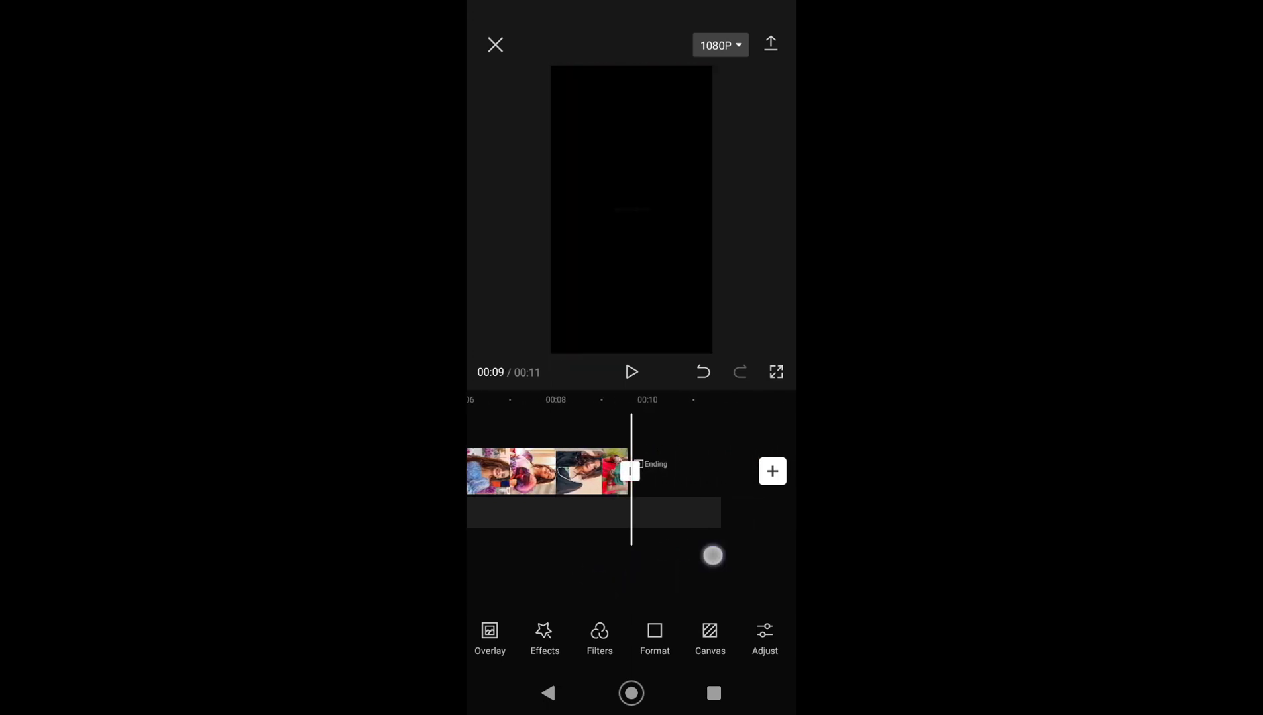
Delete the CapCut ending clip, play back the 9-second vertical video, and export it.
{"action": "left_click_drag", "start_coordinate": [712, 556], "coordinate": [676, 558]}
{"action": "left_click", "coordinate": [636, 465]}
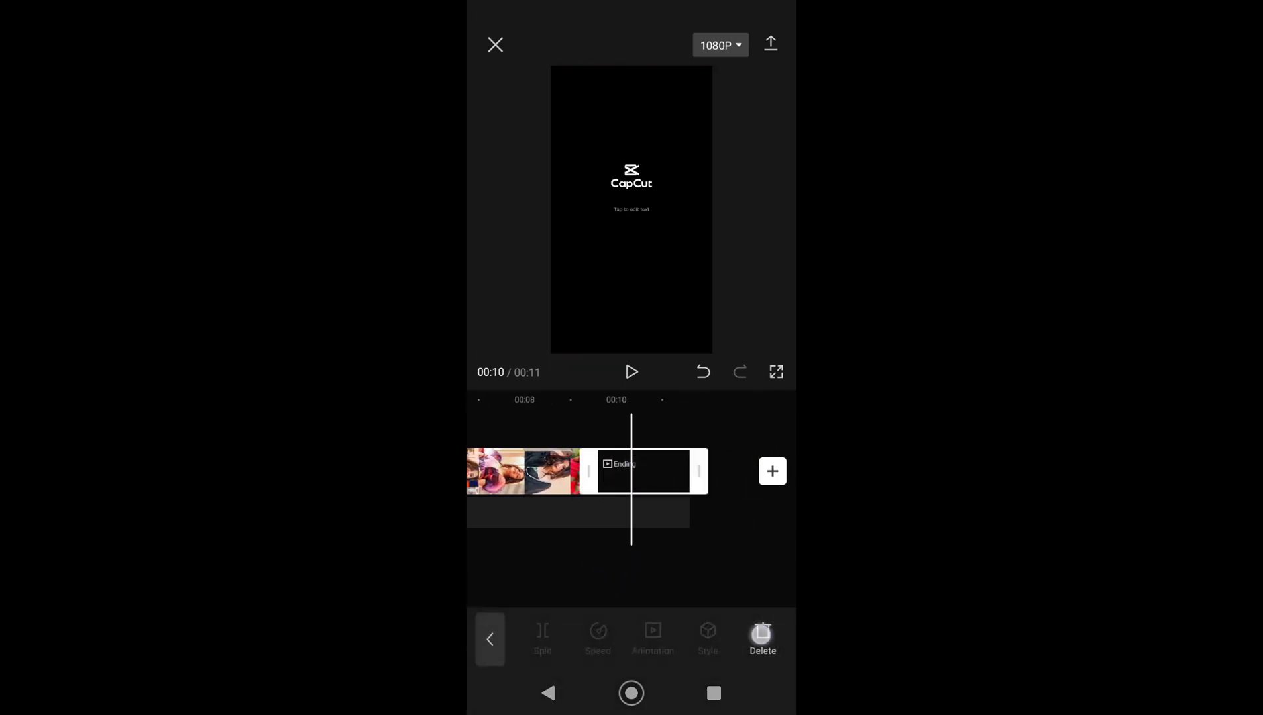
{"action": "left_click", "coordinate": [762, 634]}
{"action": "left_click_drag", "start_coordinate": [606, 589], "coordinate": [689, 536]}
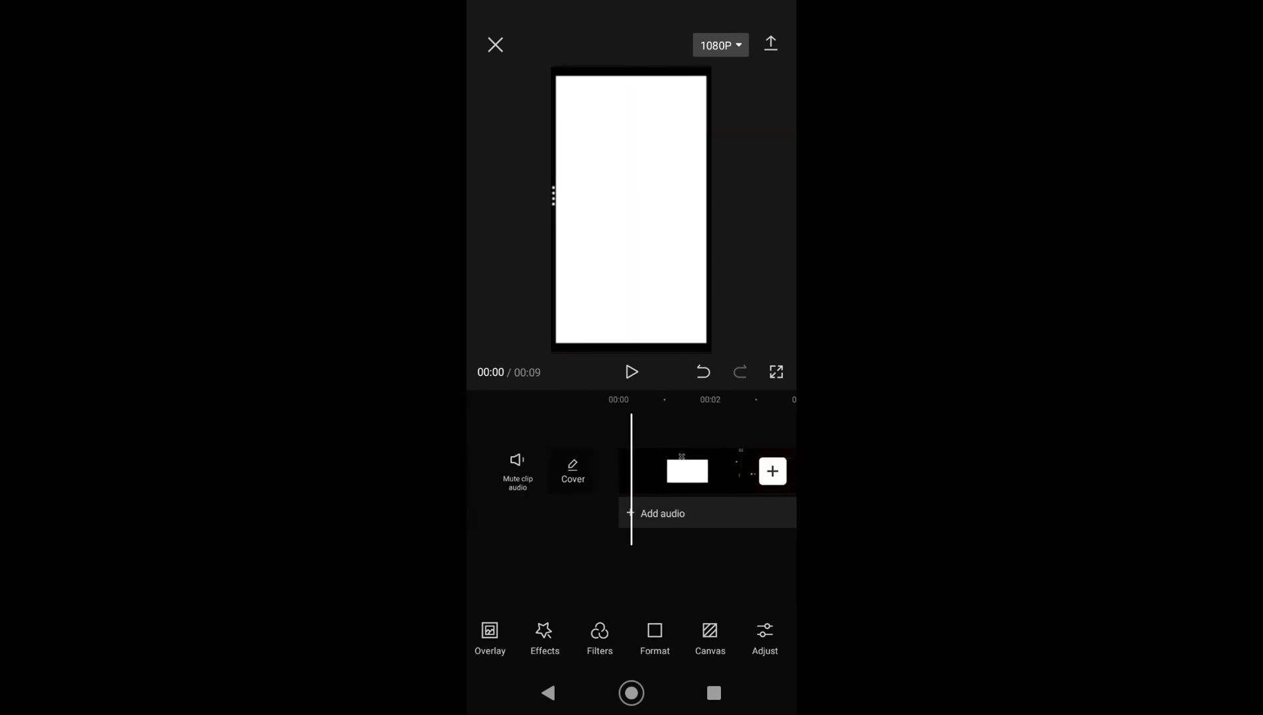
{"action": "left_click", "coordinate": [633, 373]}
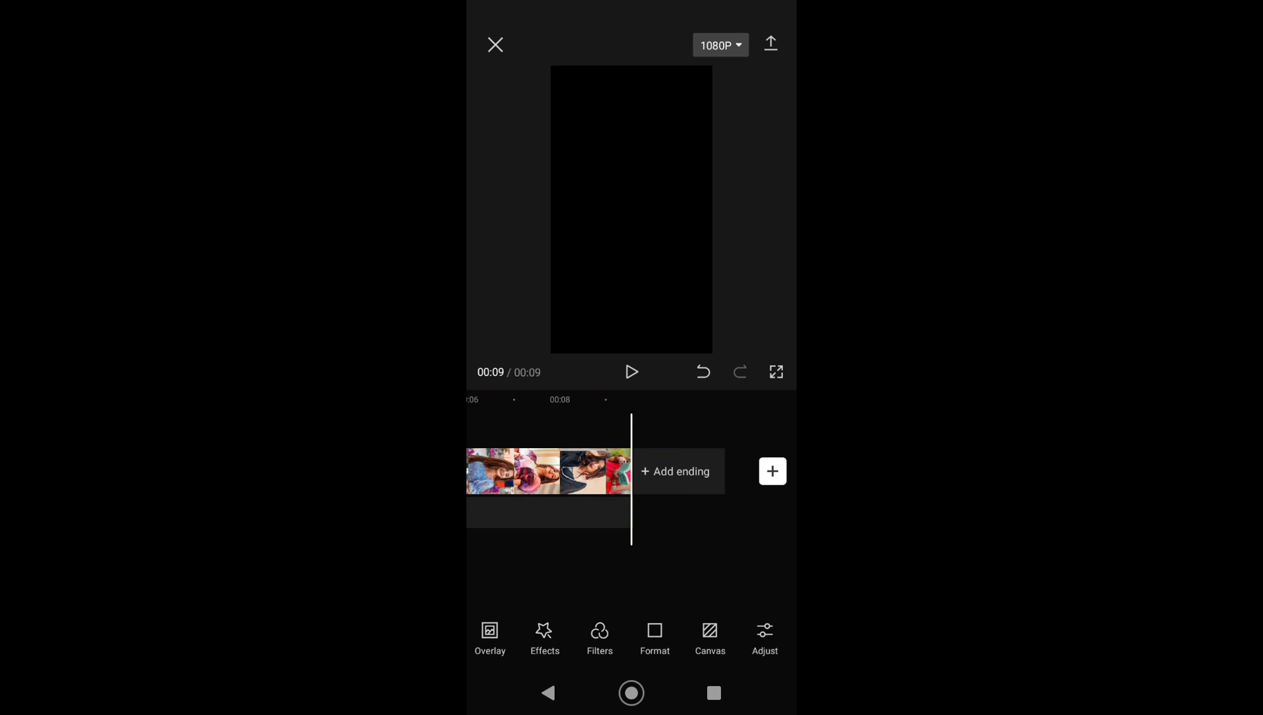
{"action": "left_click", "coordinate": [770, 43]}
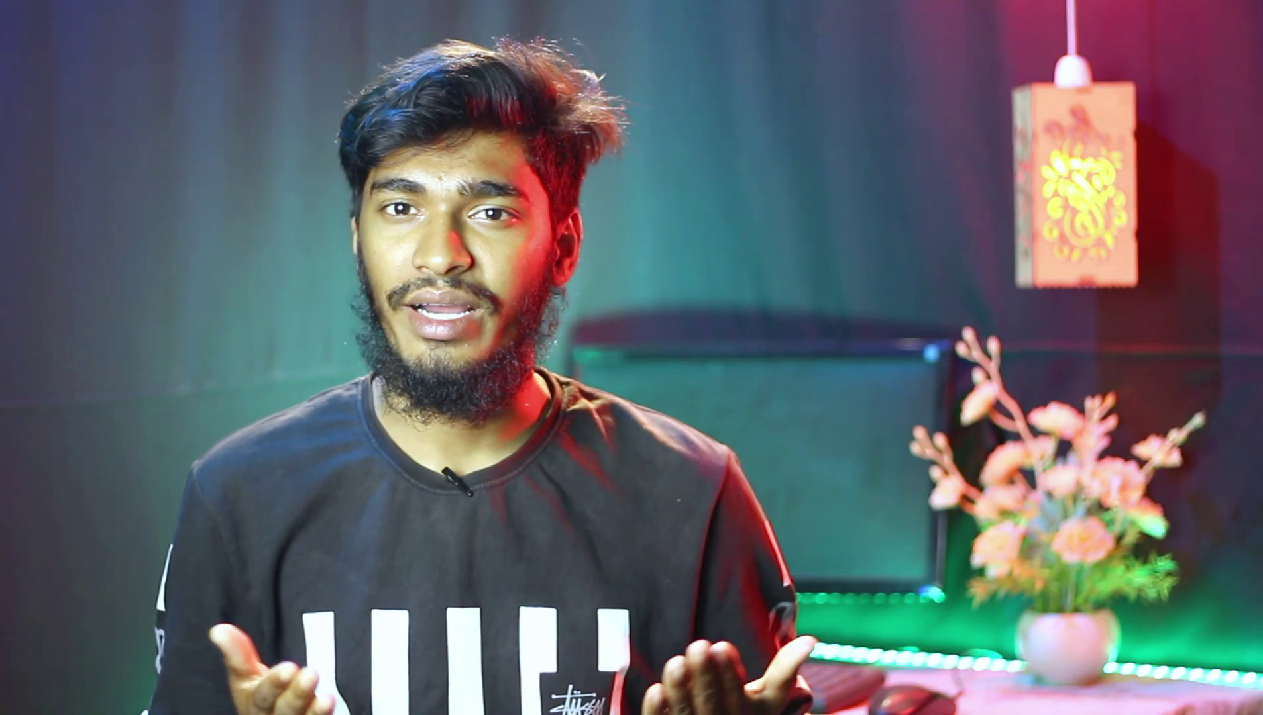